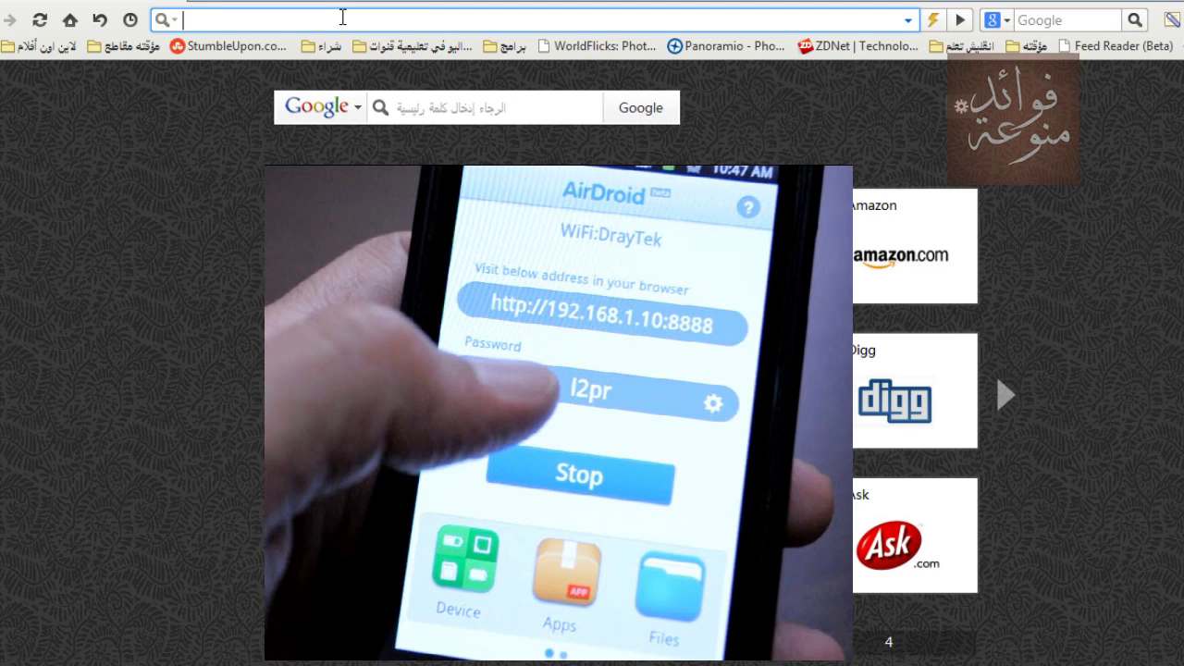
Open the phone's AirDroid address 192.168.1.10:8888 in the browser
text(192.168.1.10:)
text(88)
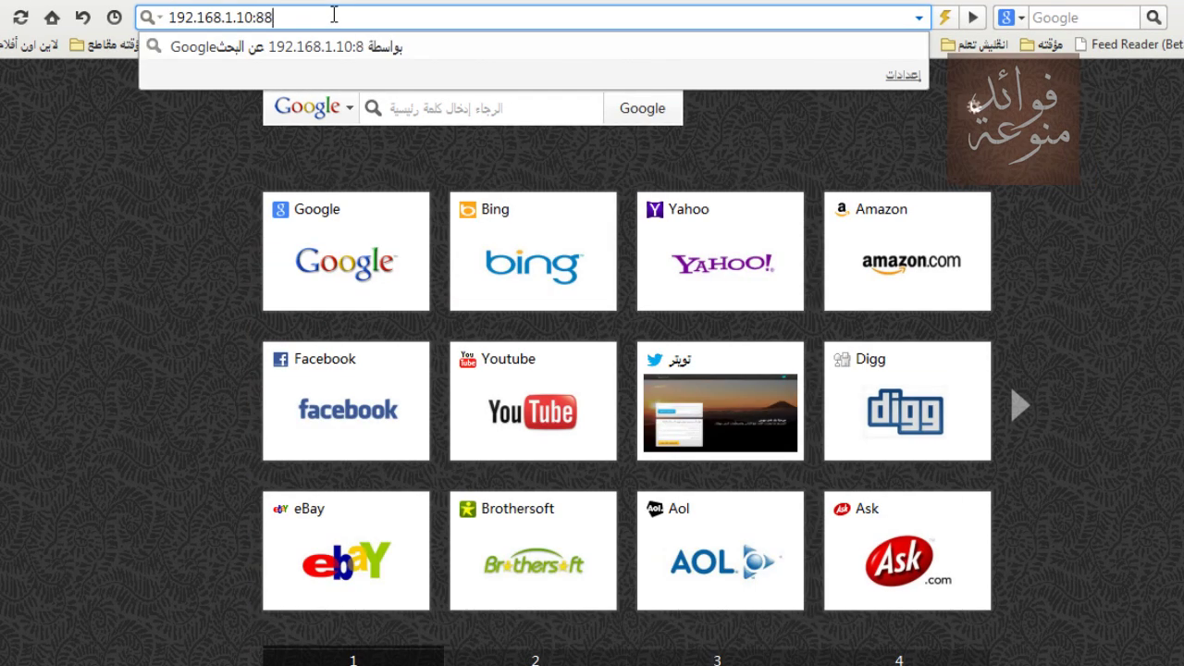
text(88)
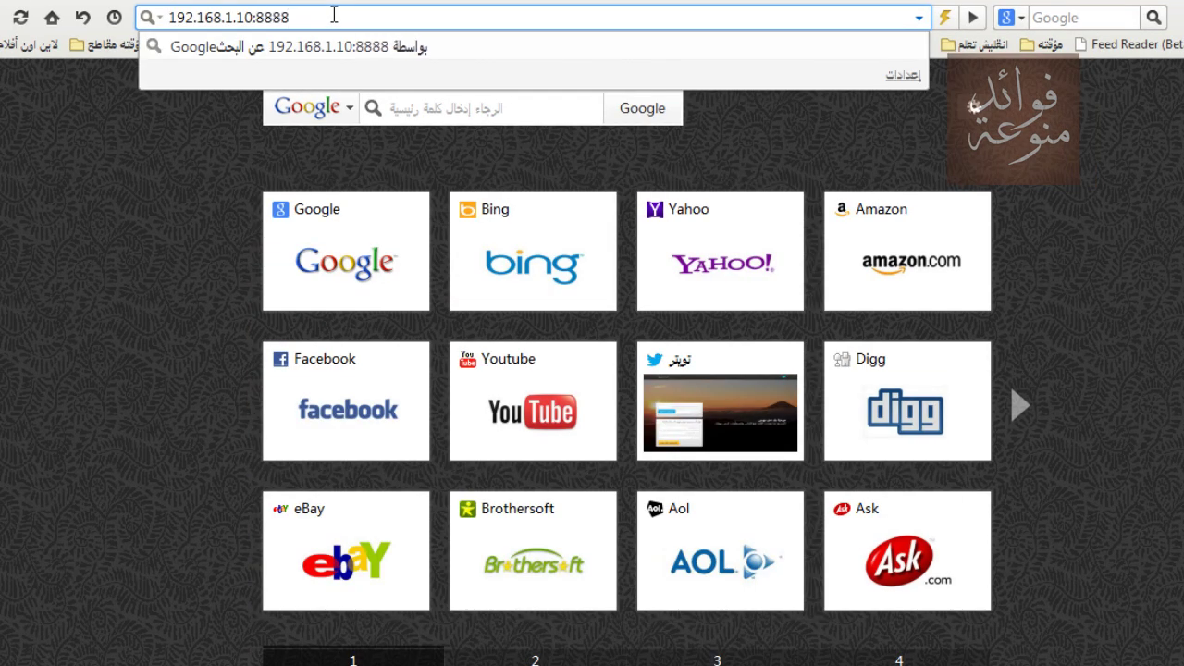
key(Return)
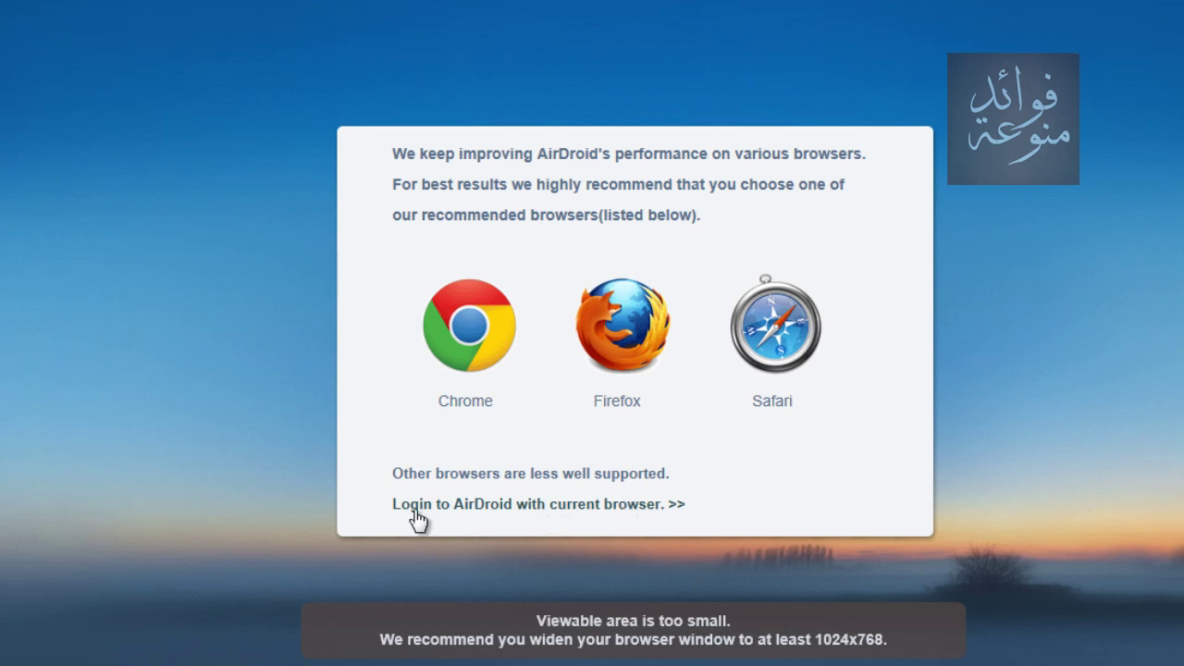
Continue to AirDroid with the current browser and log in with the password generated on the phone
click(494, 507)
click(489, 372)
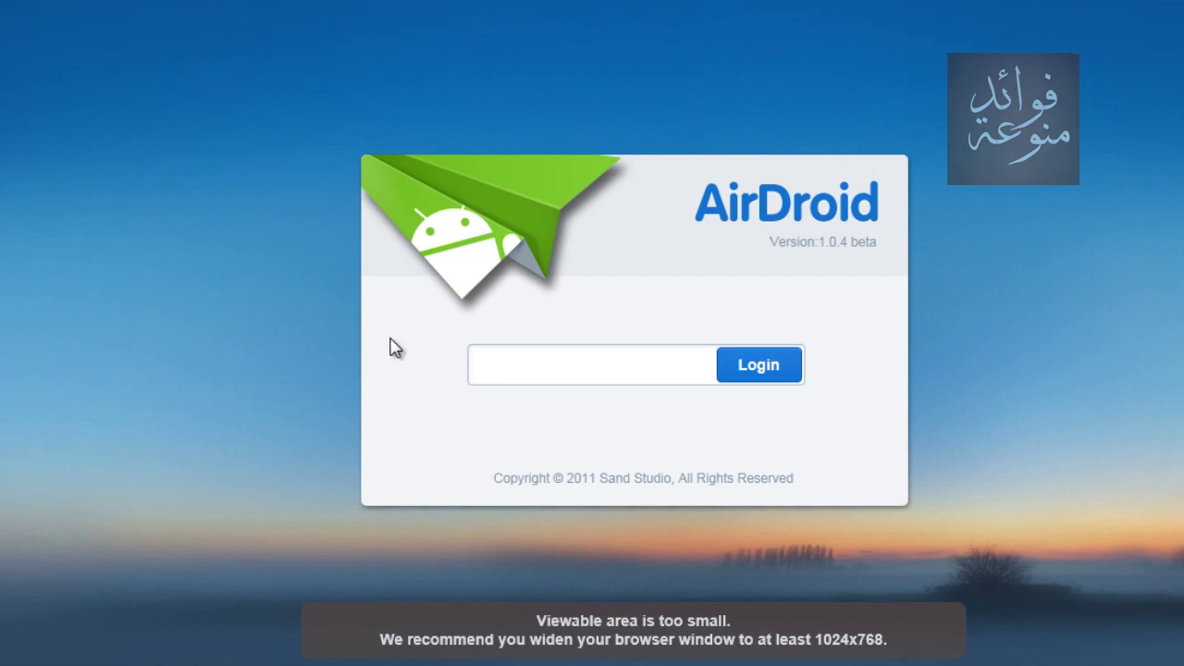
text(••••)
key(Return)
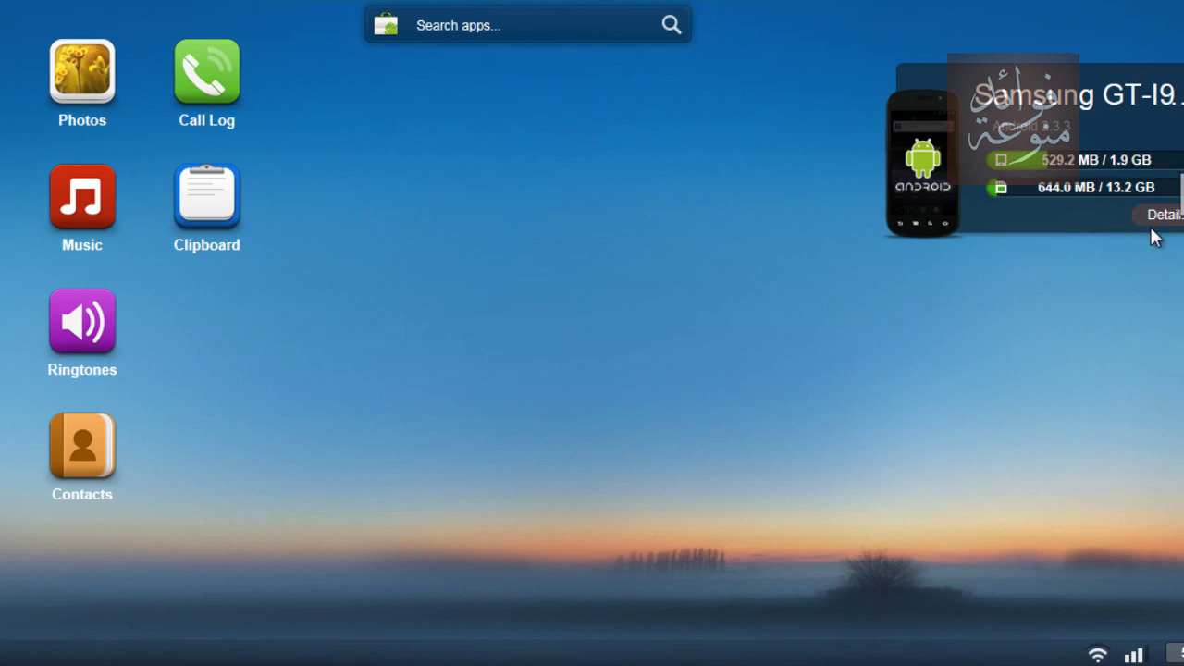
View the phone's detailed content and storage summary, and close it
click(1161, 215)
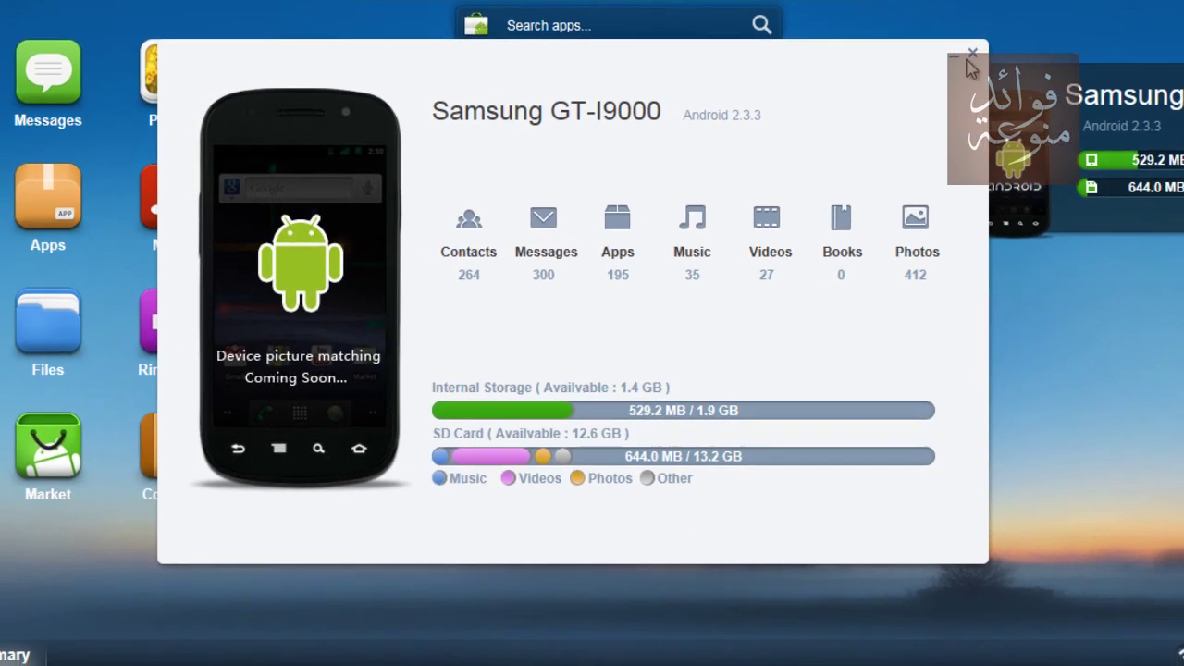
click(913, 58)
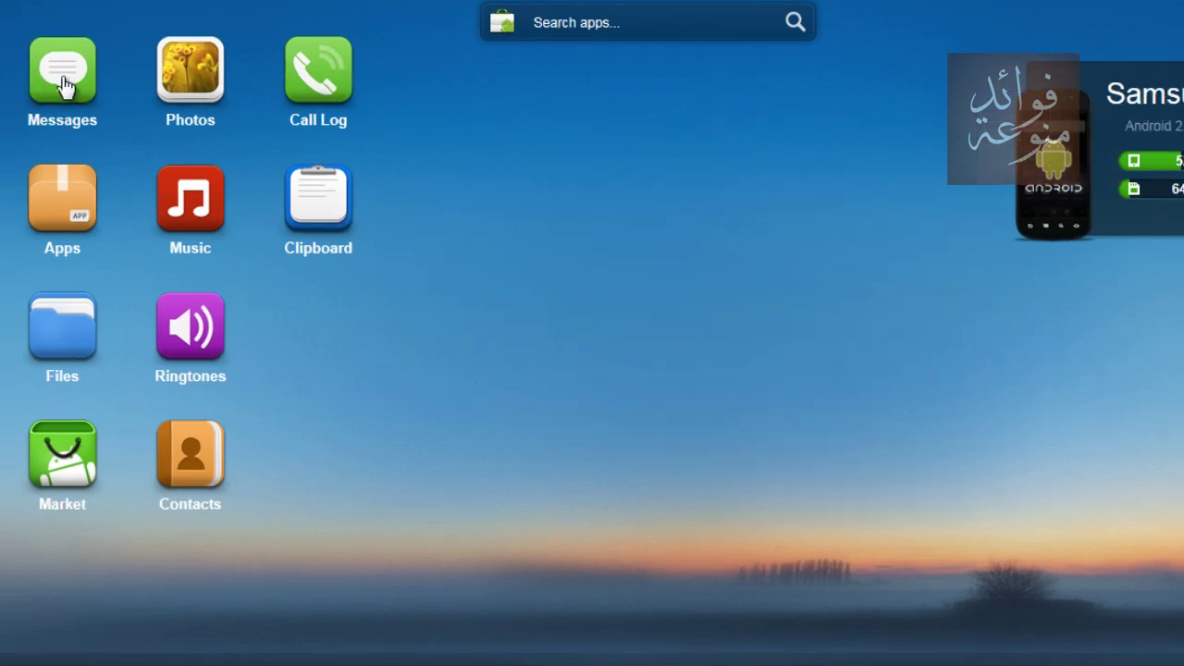
Browse the phone's messages and inspect the recipient and text fields of a blank new message, closing it unsent
click(65, 85)
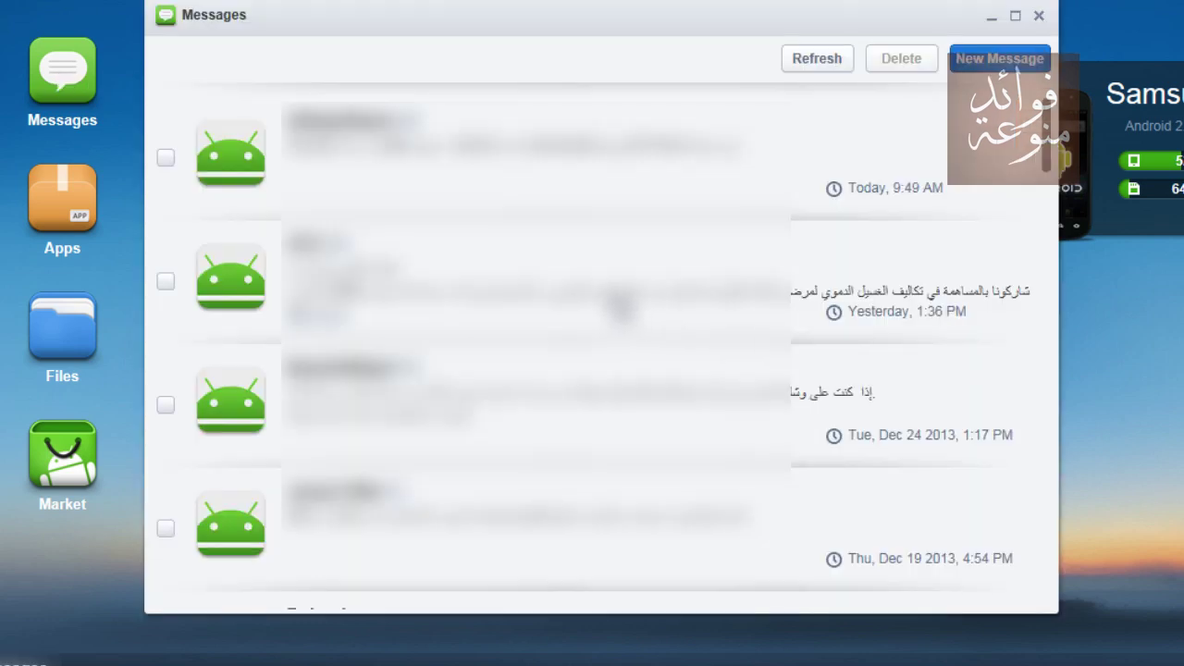
scroll(573, 310, down, 2)
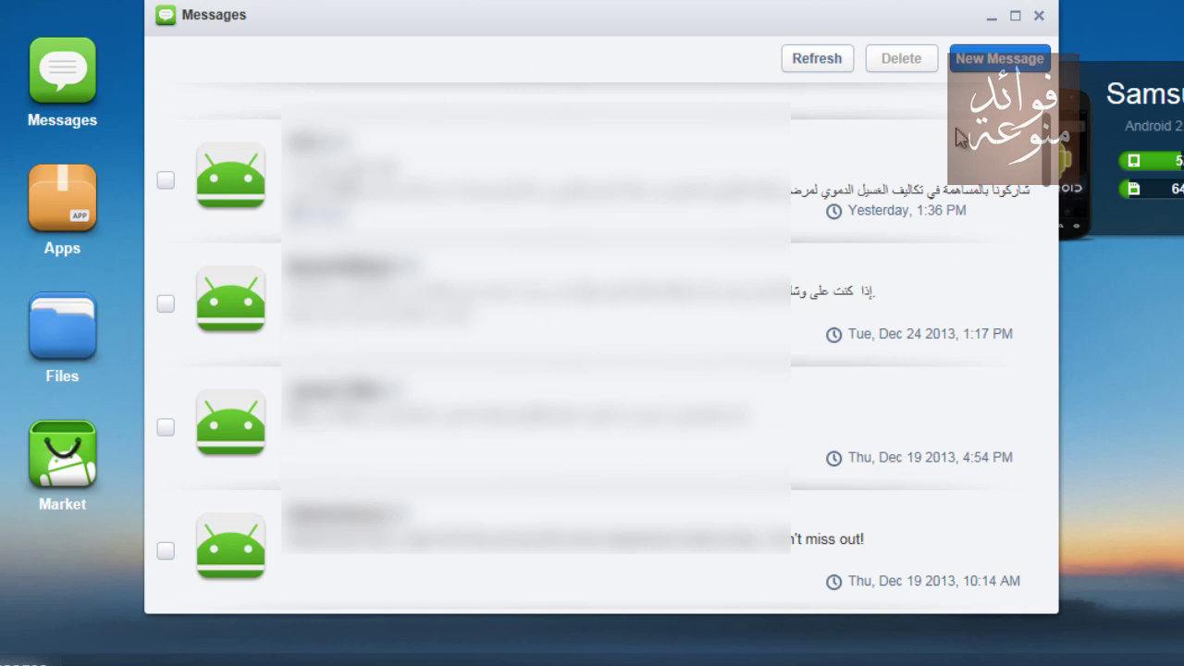
click(999, 58)
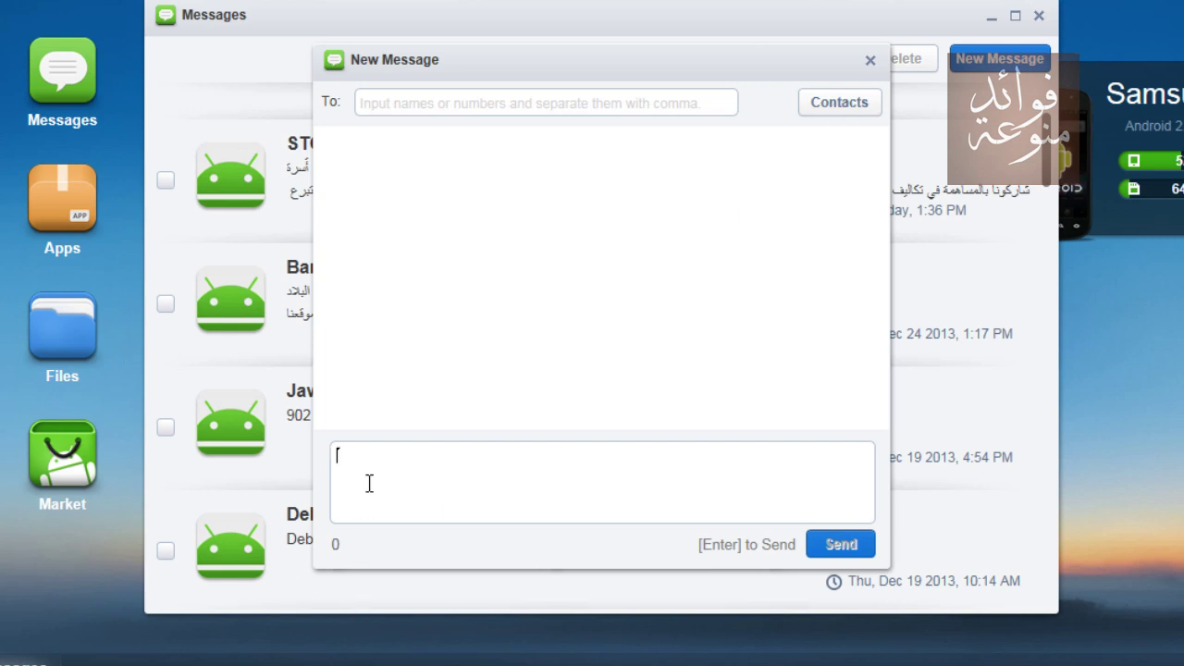
click(389, 101)
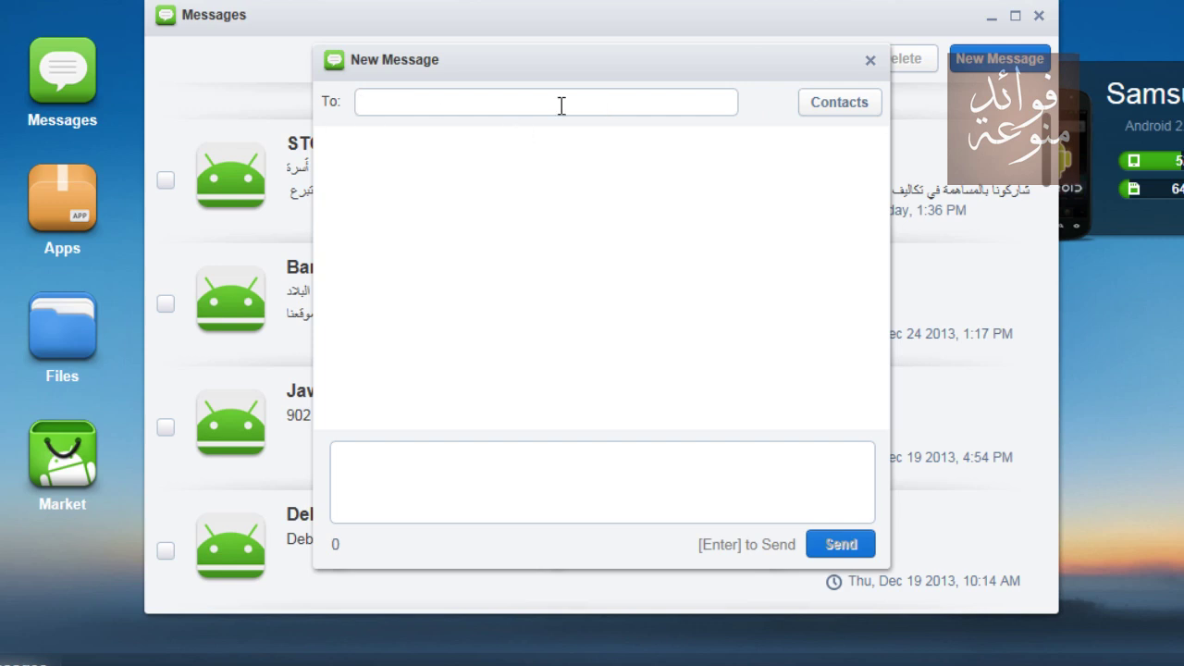
click(653, 491)
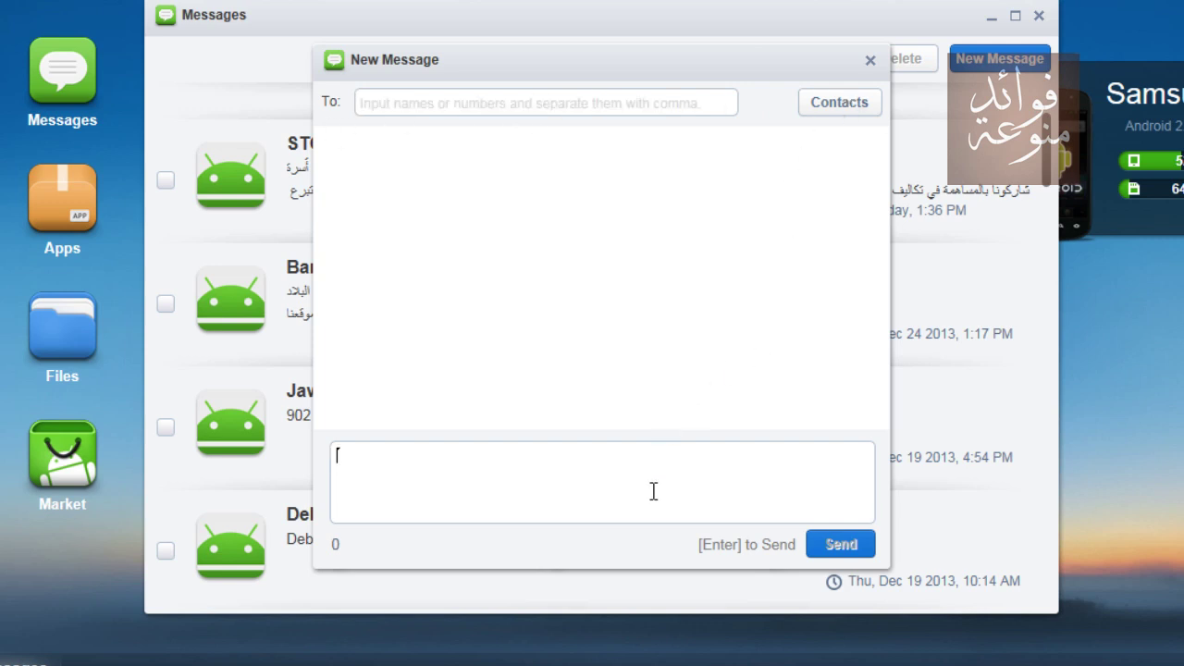
click(870, 59)
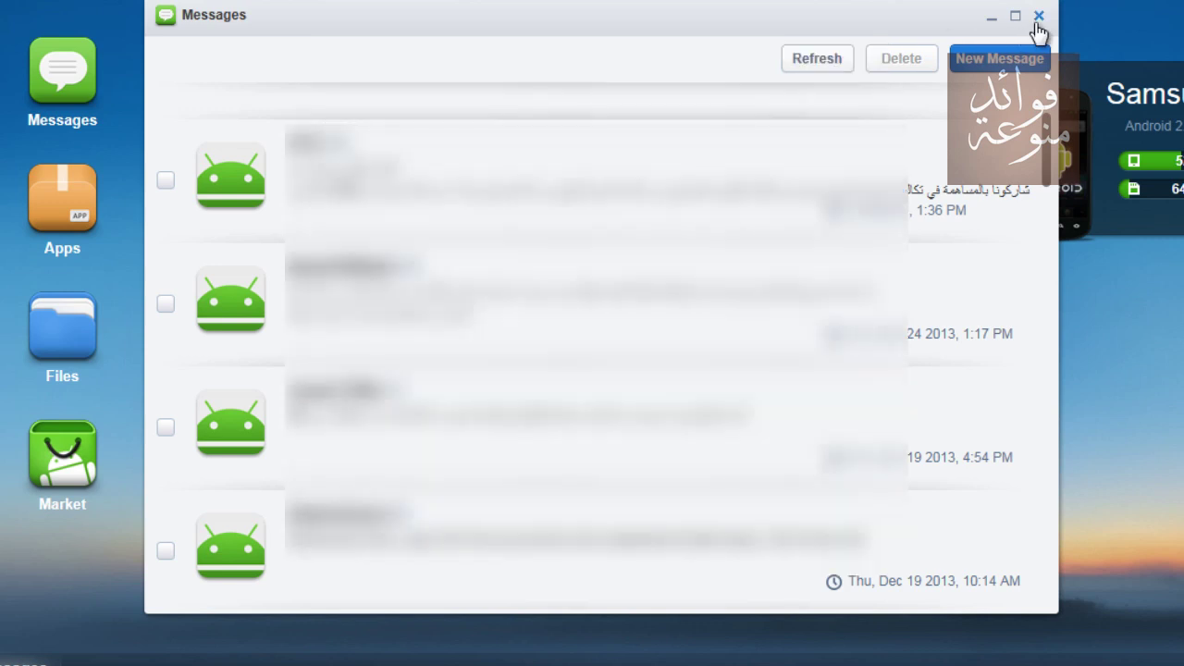
Mark three messages in the list and close Messages without deleting them
click(164, 180)
click(164, 303)
click(164, 426)
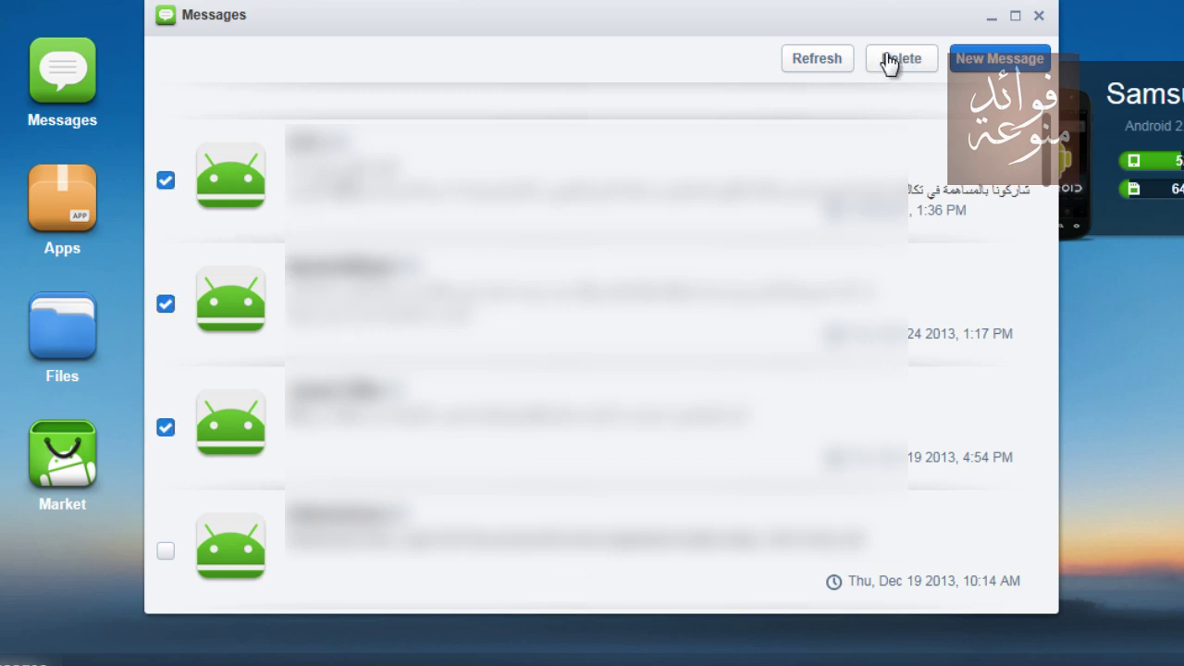
click(1039, 16)
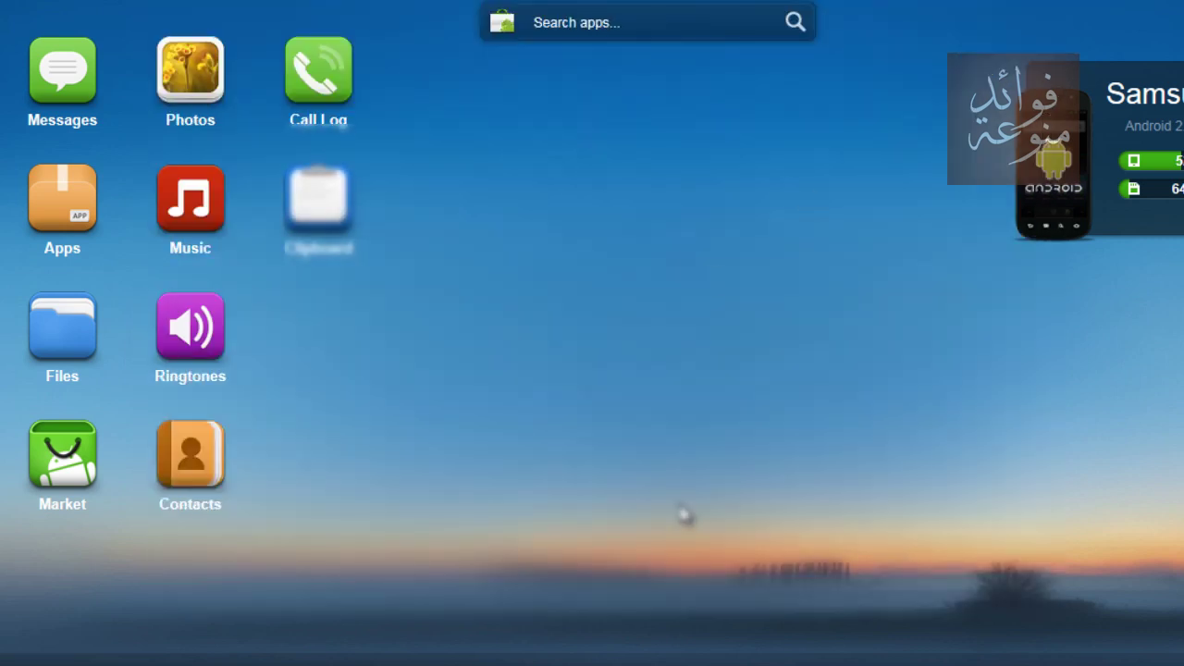
View the phone's photo albums and close Photos
click(180, 71)
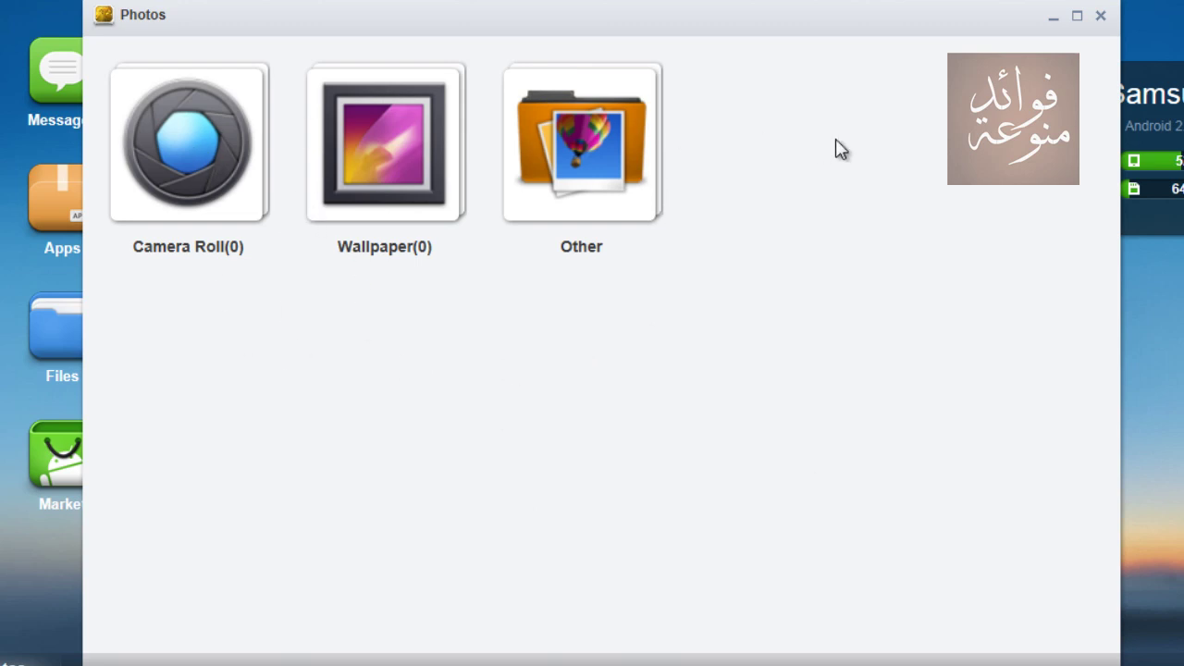
click(1100, 16)
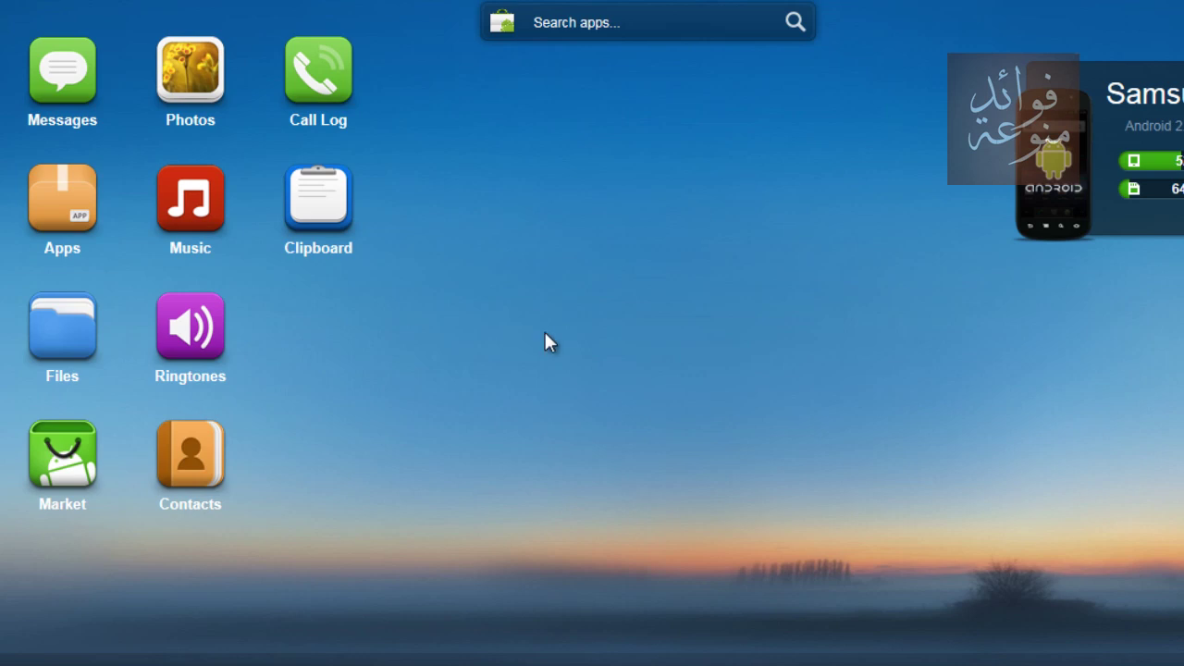
Browse the phone's full call log down to the older calls and close it
click(340, 76)
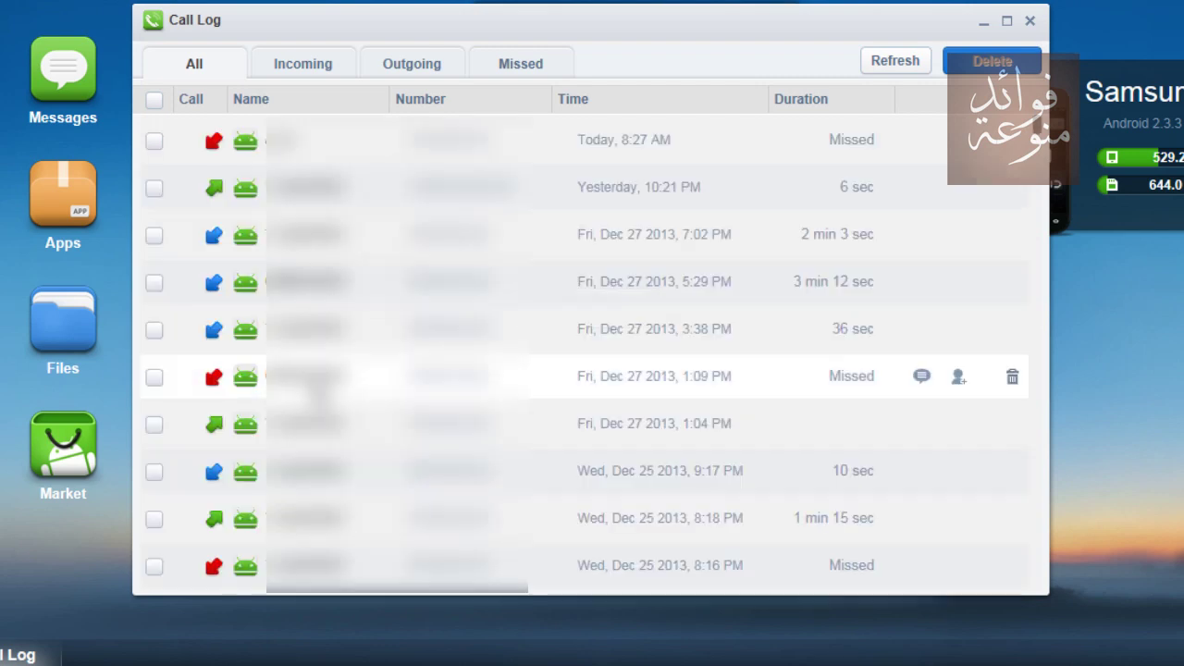
scroll(319, 396, down, 10)
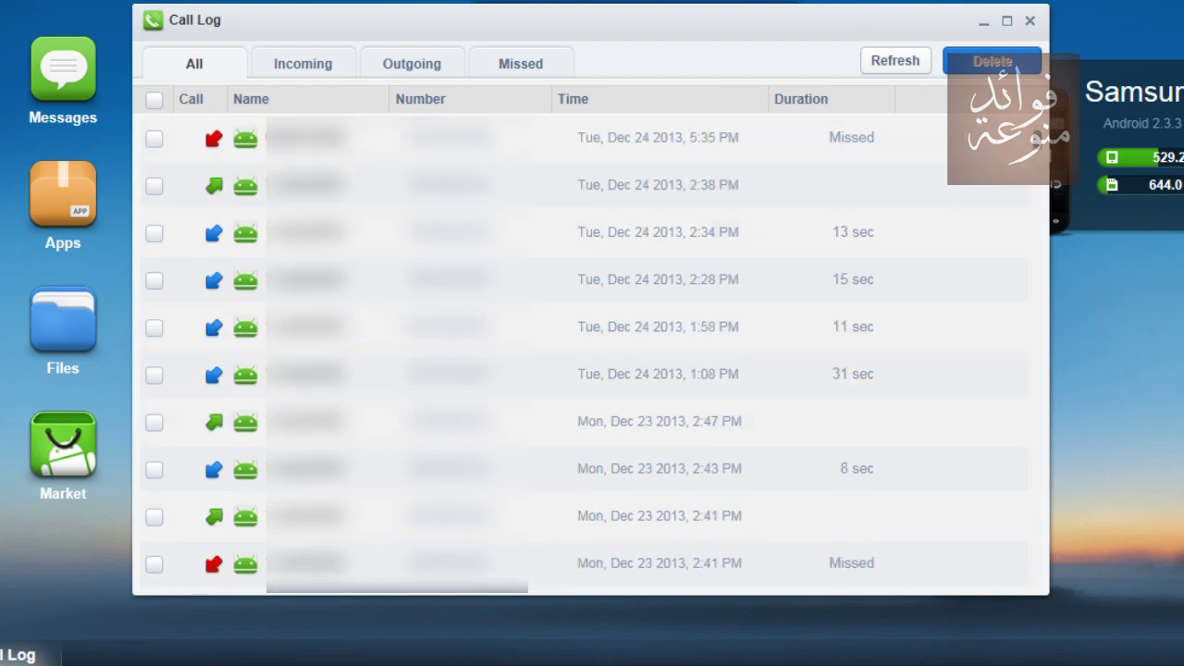
scroll(536, 327, down, 8)
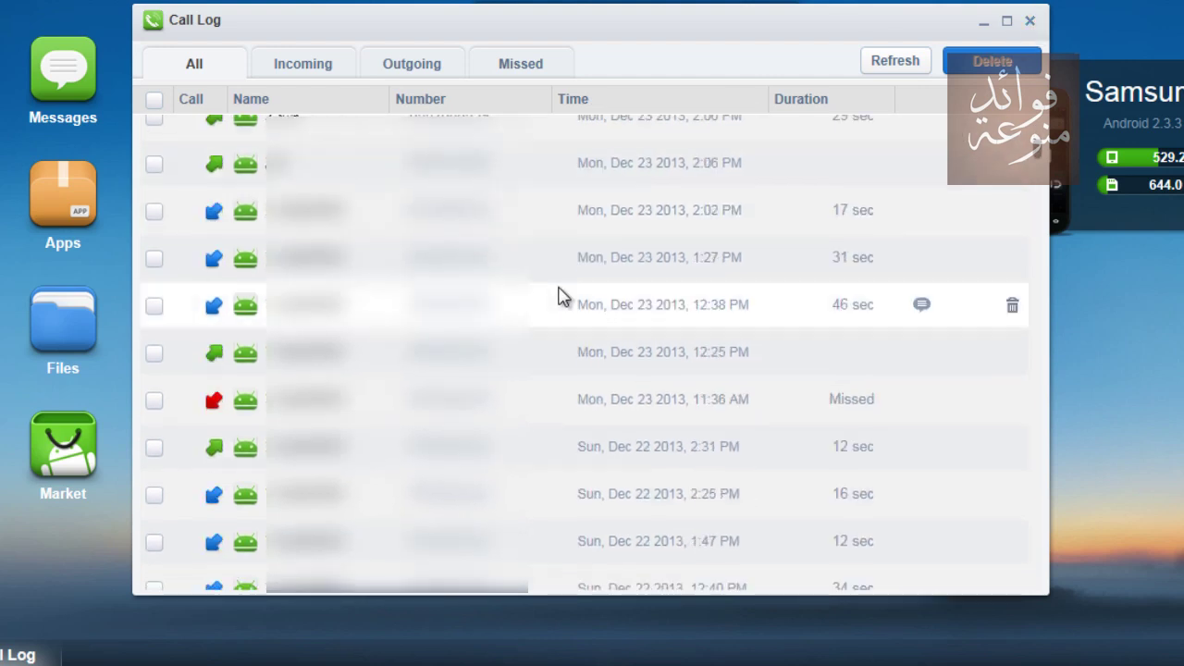
scroll(564, 297, down, 4)
click(1029, 20)
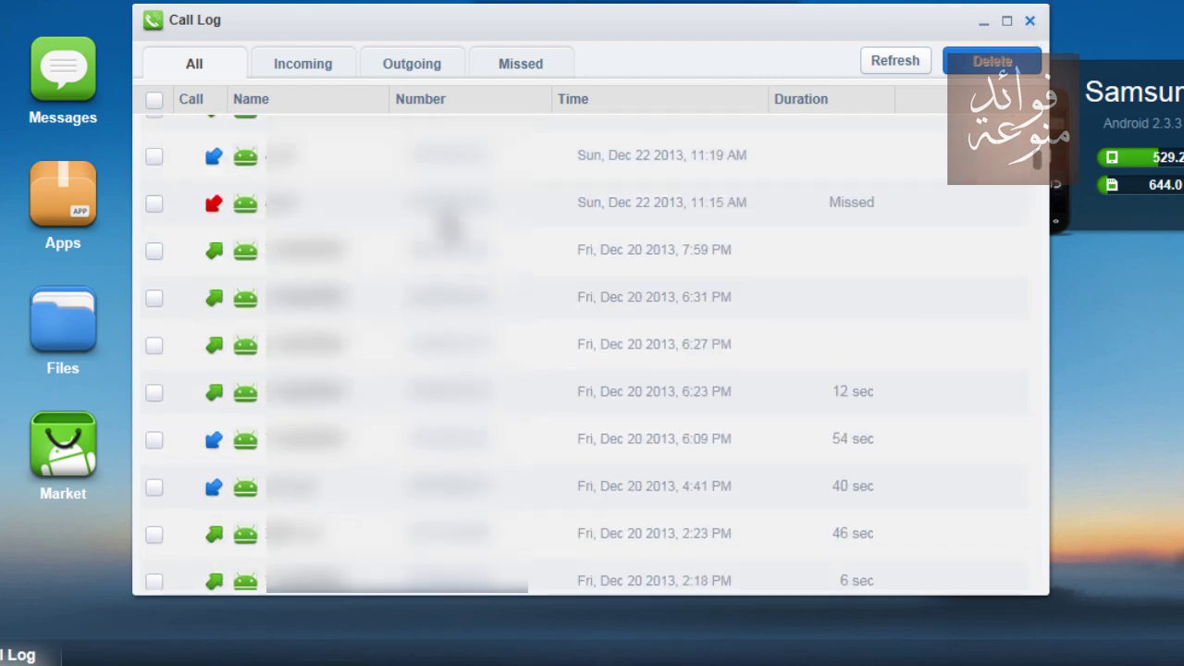
Browse the phone's user apps and view the APK file chooser for installing an app, cancelling it
click(64, 208)
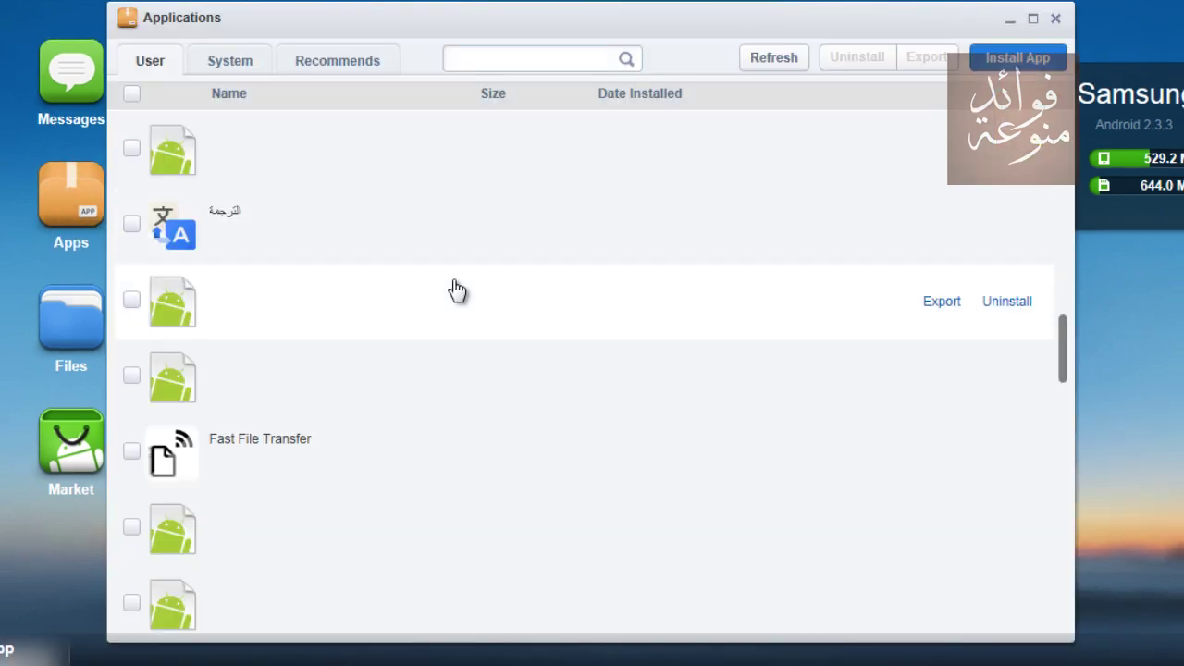
scroll(458, 324, down, 6)
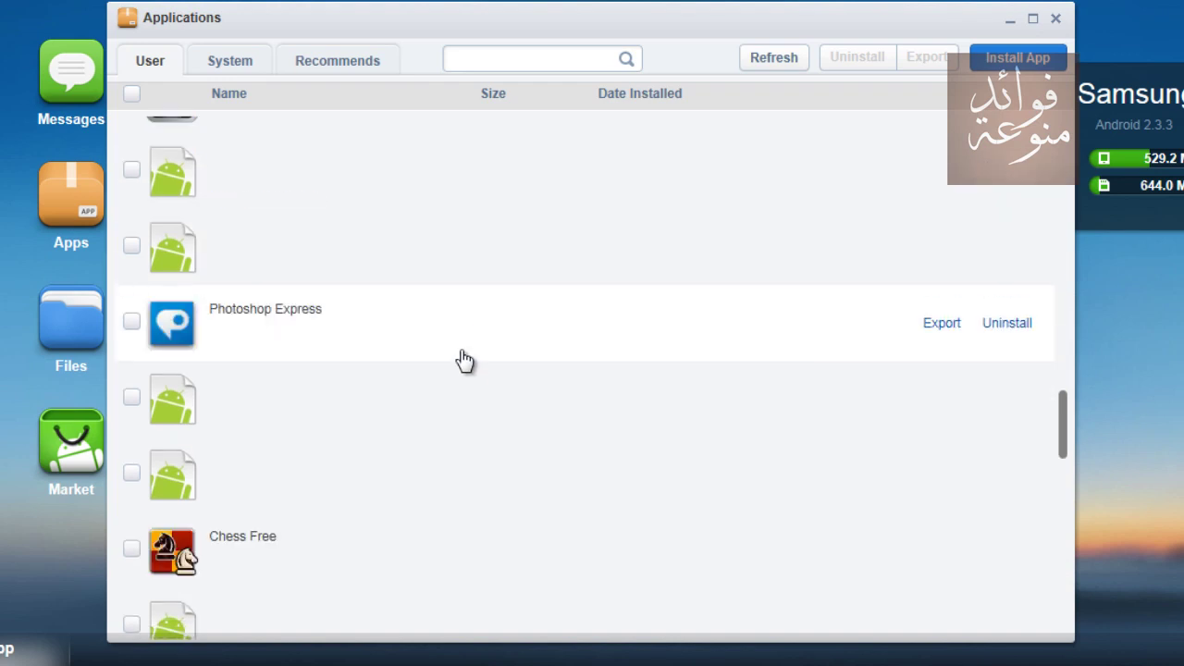
scroll(627, 360, up, 4)
scroll(618, 364, up, 3)
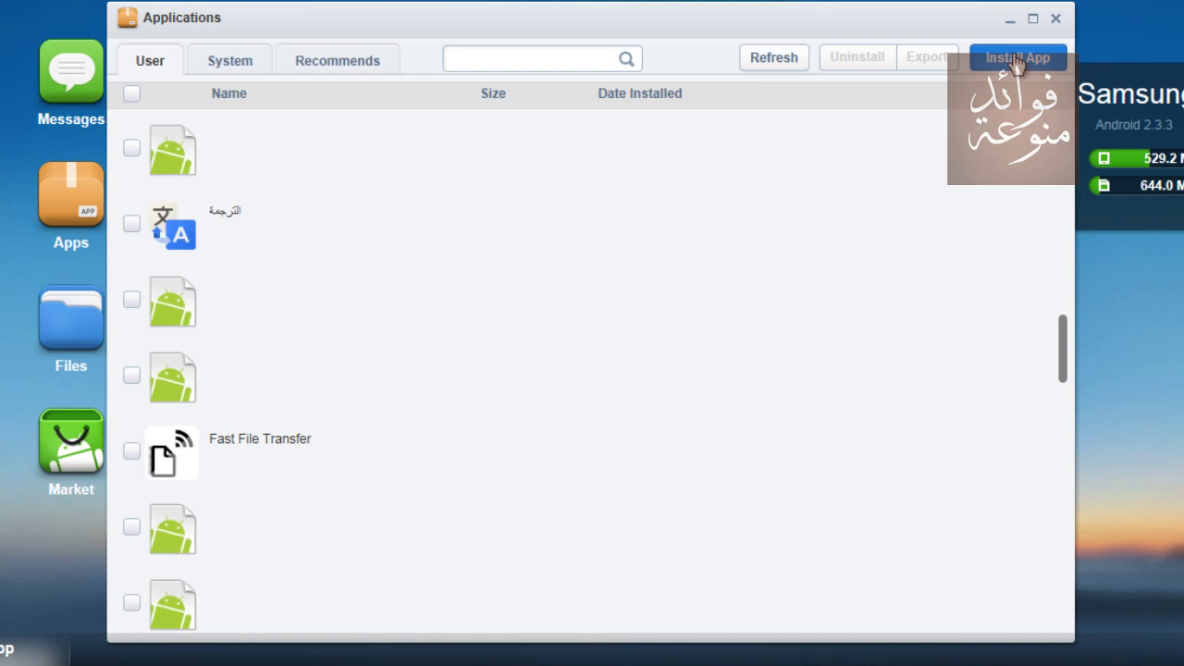
click(1017, 59)
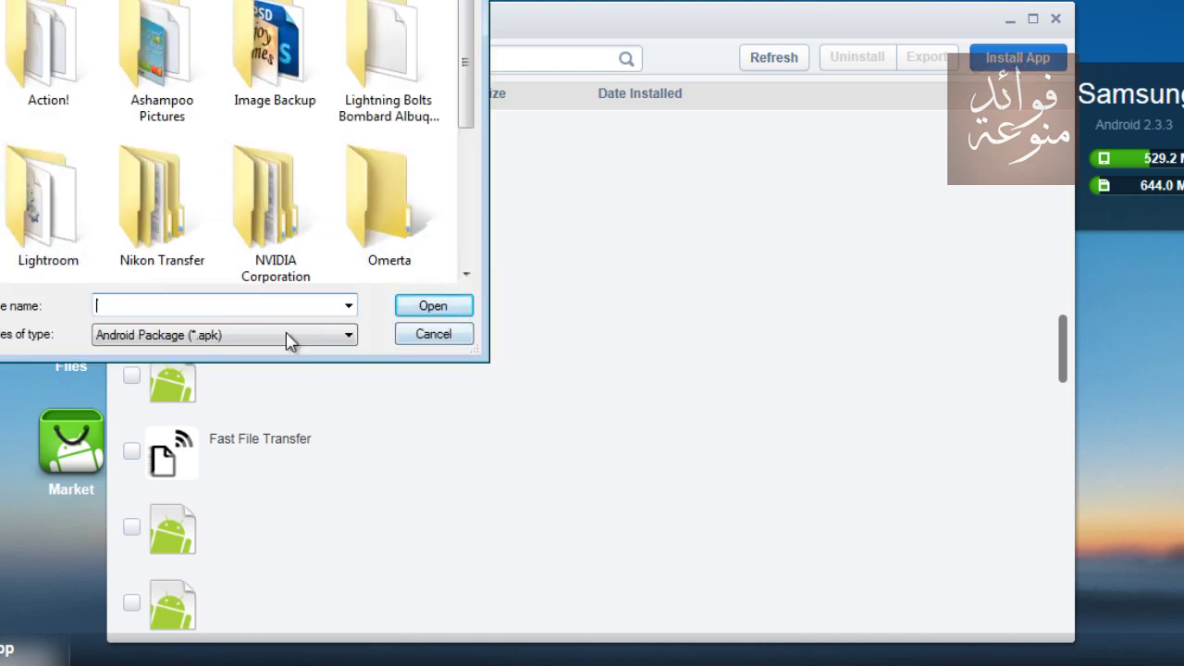
click(434, 334)
click(222, 238)
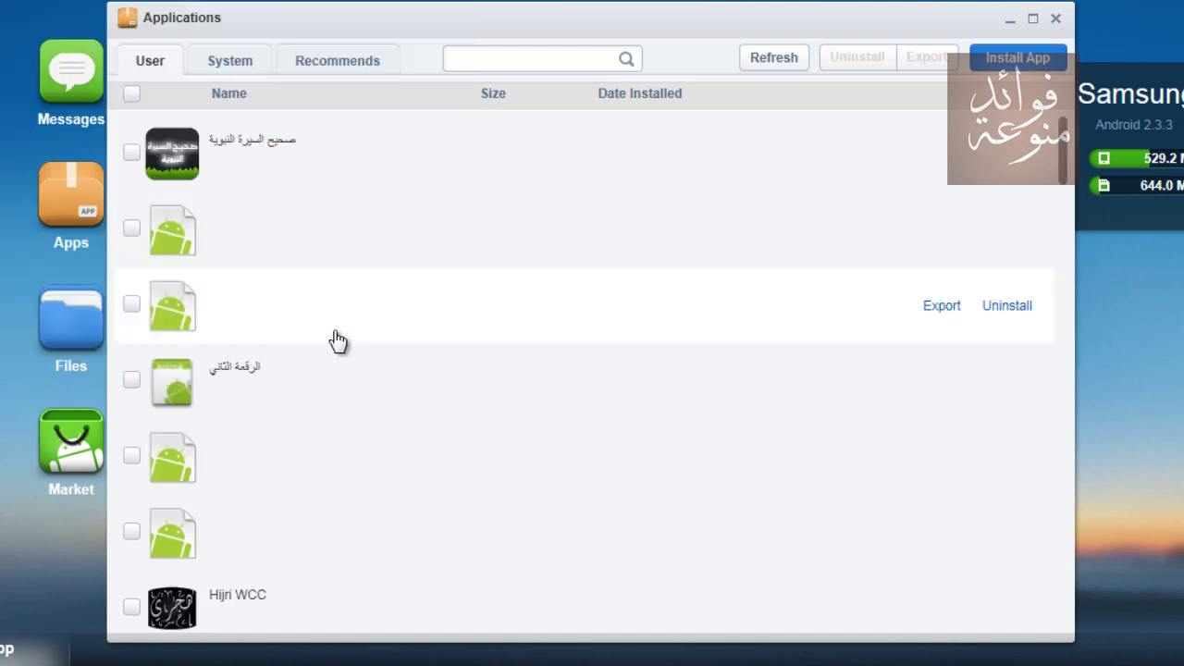
Select the صحيح السيرة النبوية app and look through the rest of the user apps
click(286, 143)
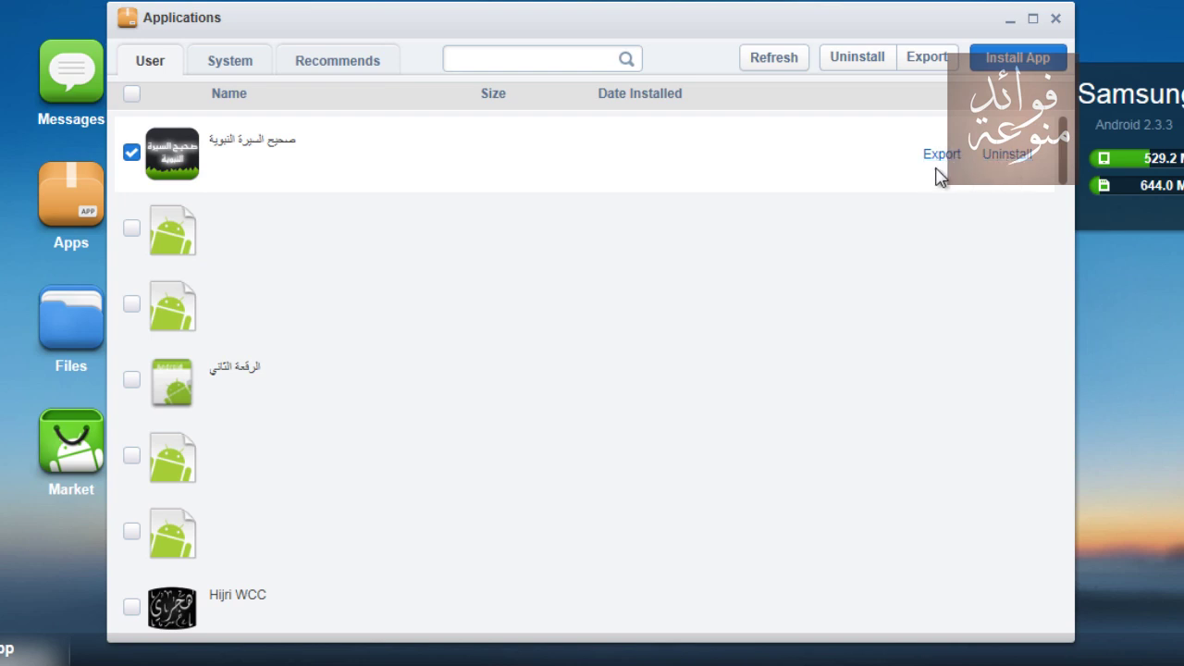
scroll(914, 256, down, 10)
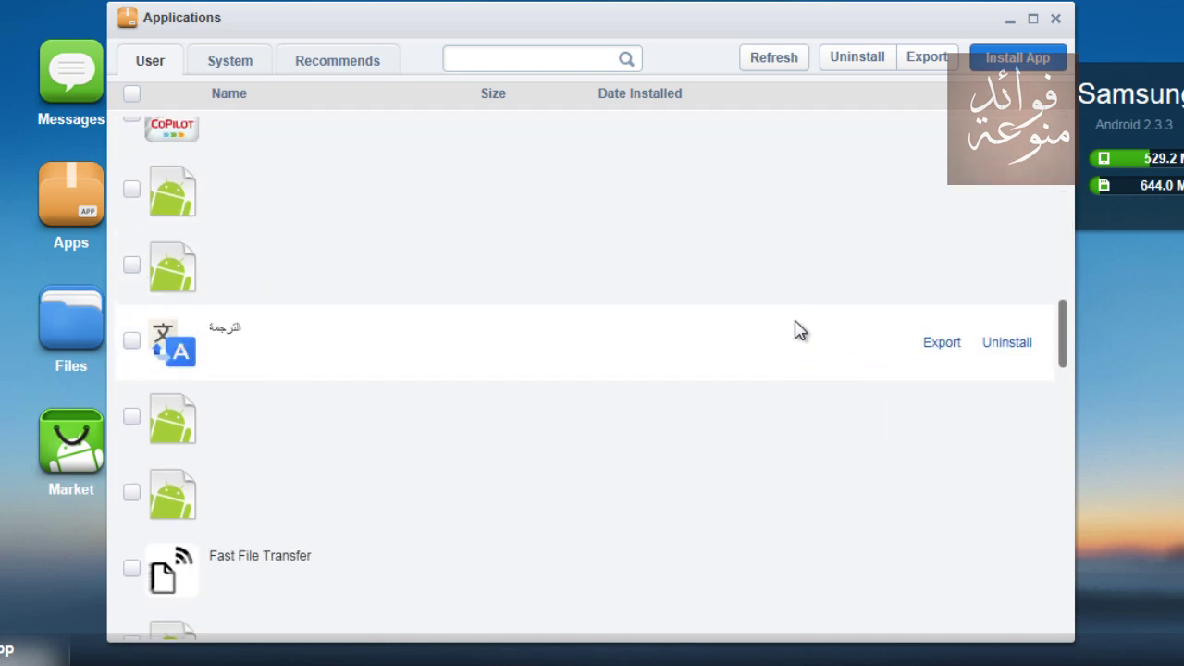
scroll(703, 374, down, 10)
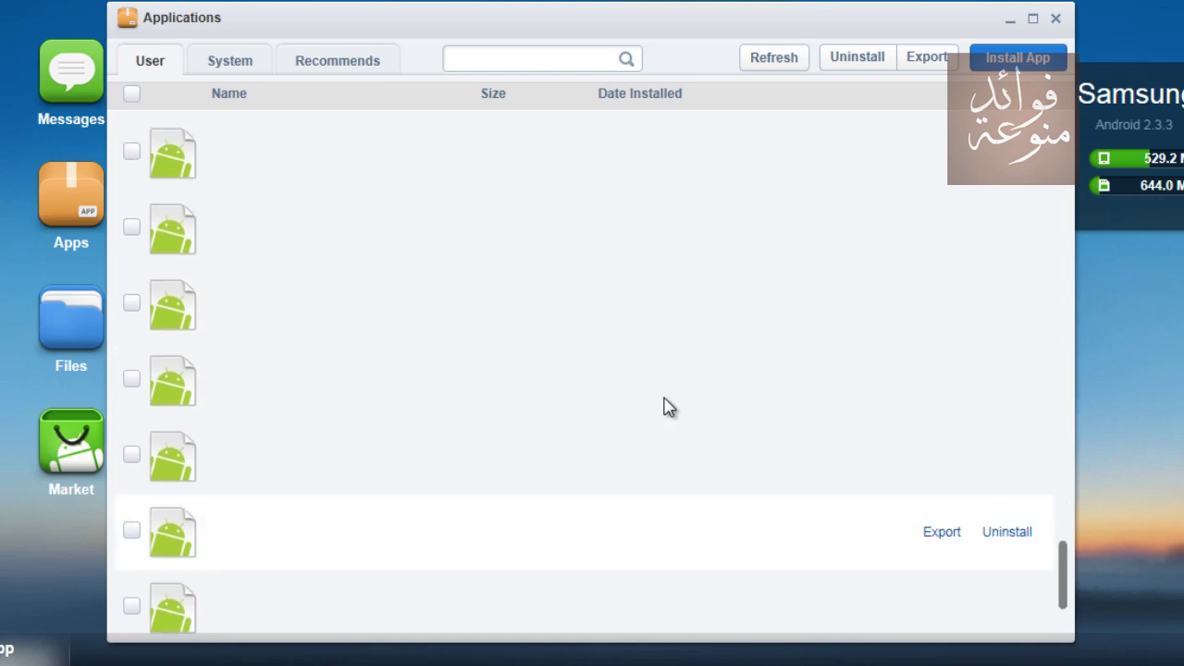
scroll(668, 409, up, 5)
scroll(661, 401, down, 10)
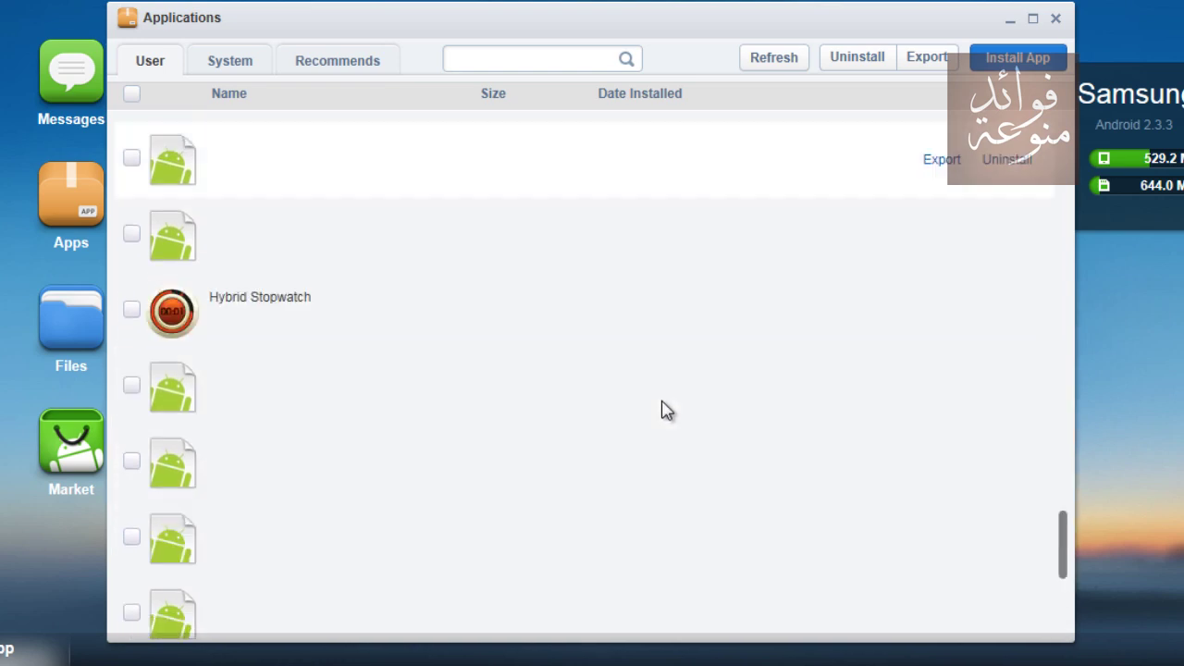
Export Photoshop Express from the user apps, save its APK file to the computer, and close Applications
scroll(660, 409, up, 5)
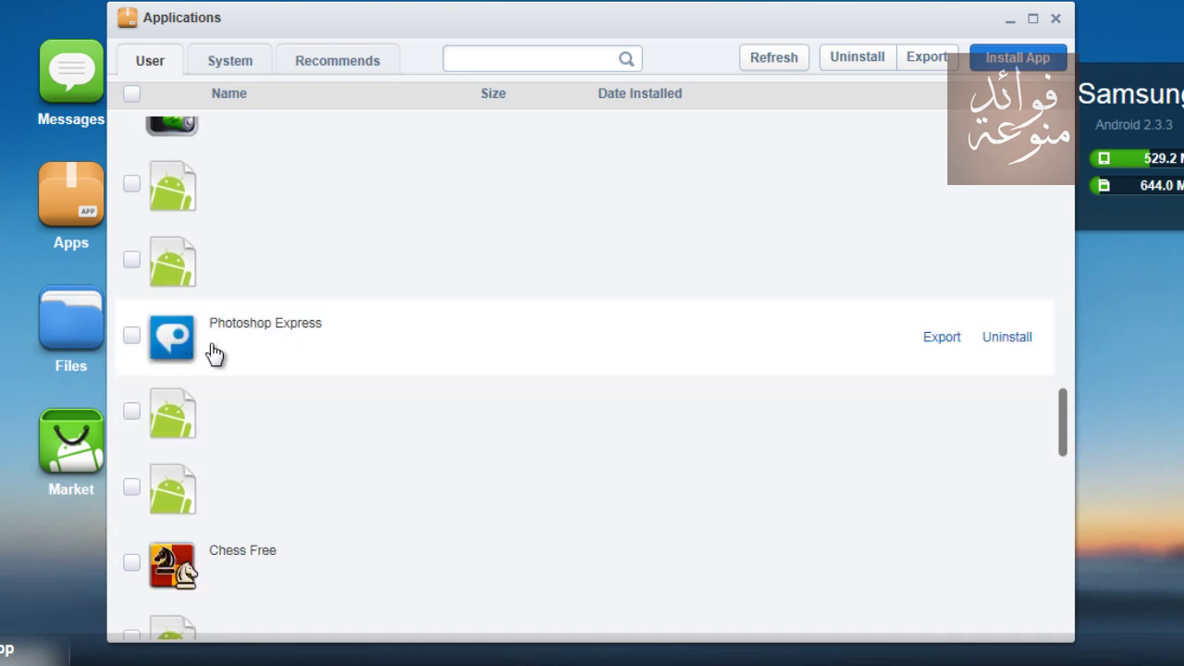
click(940, 338)
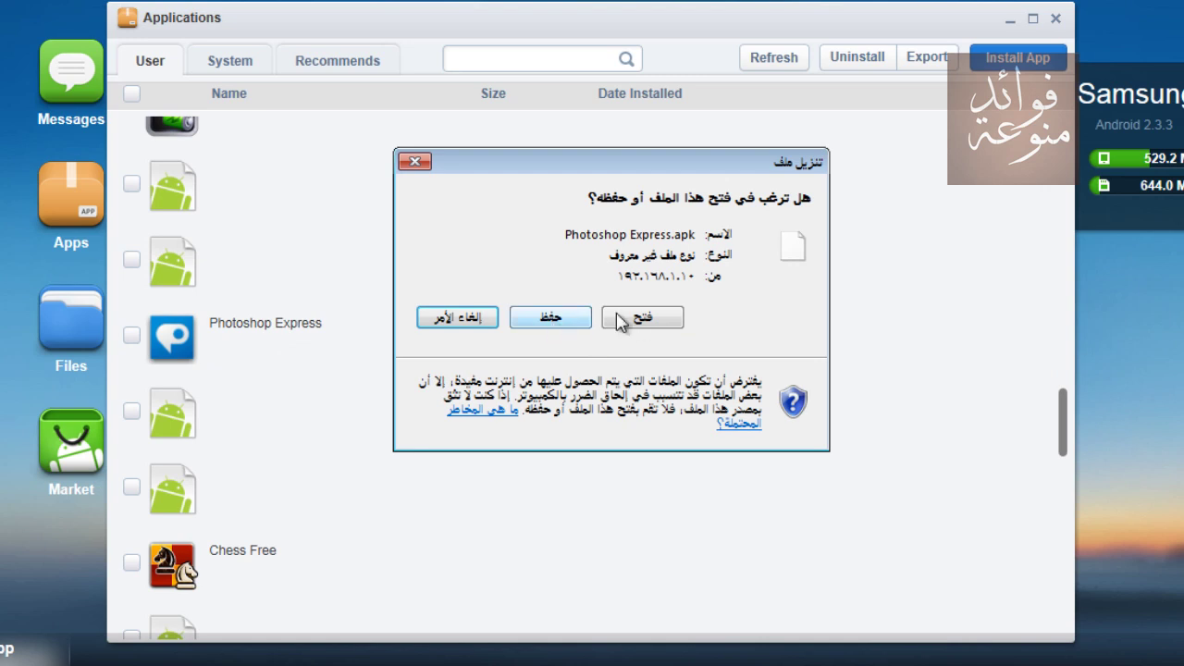
click(562, 324)
click(299, 618)
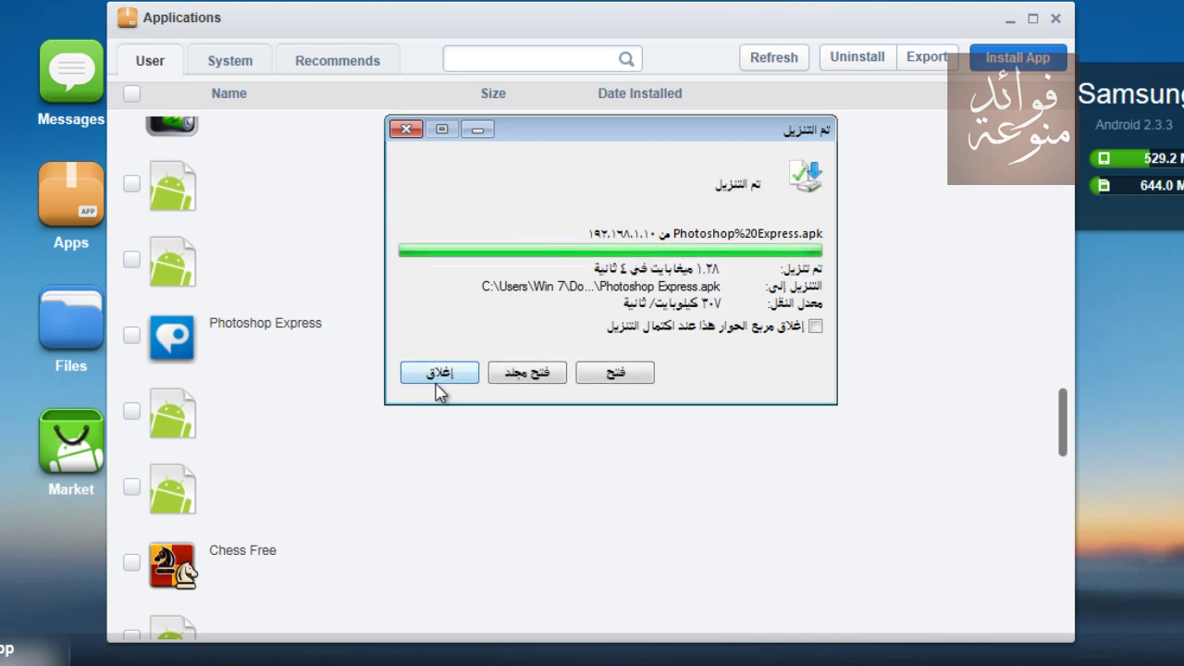
click(440, 374)
click(1055, 17)
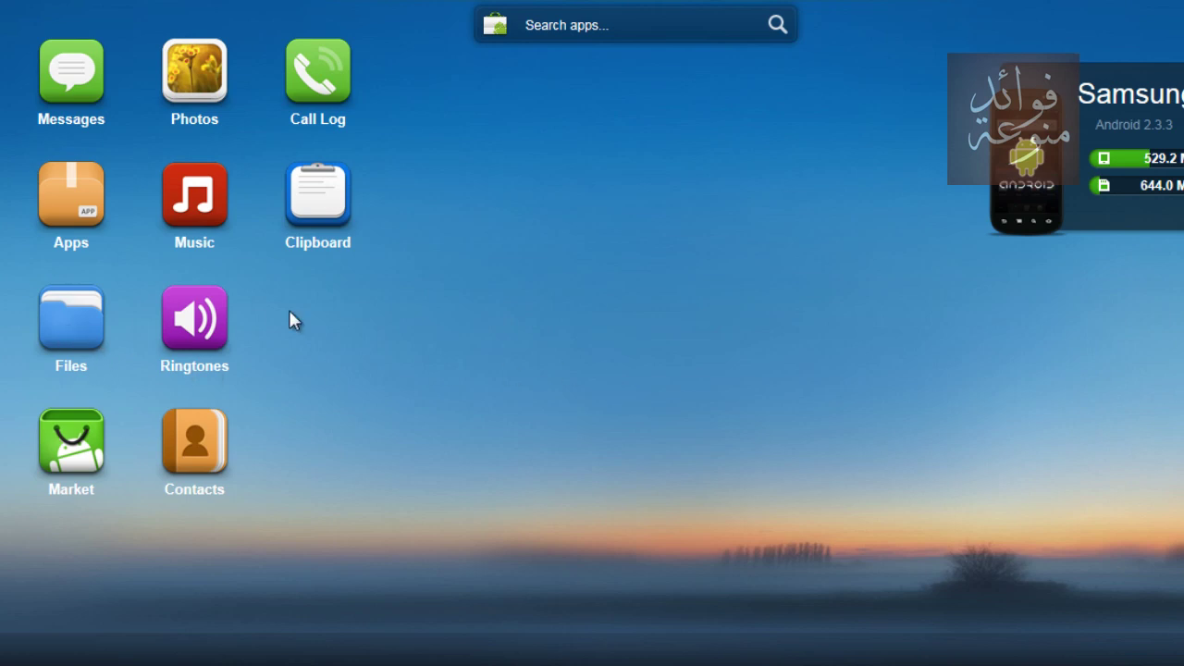
Look through the folders and files on the phone's SD card, selecting the backups and bluetooth folders along the way
scroll(627, 359, down, 3)
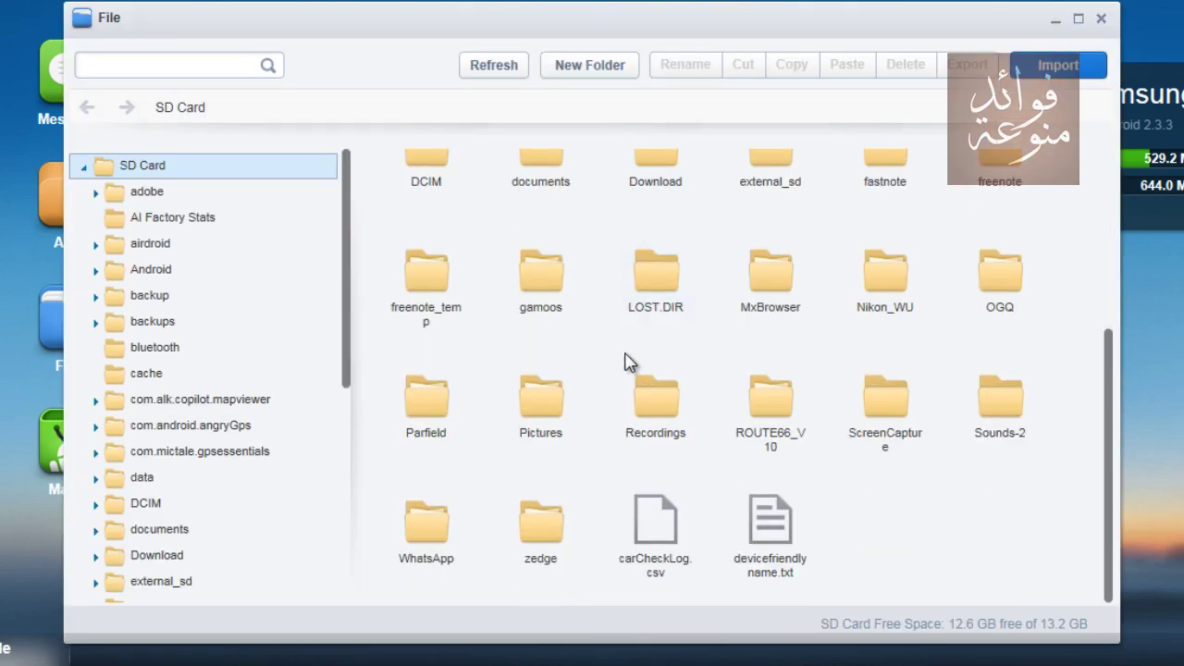
scroll(622, 372, up, 3)
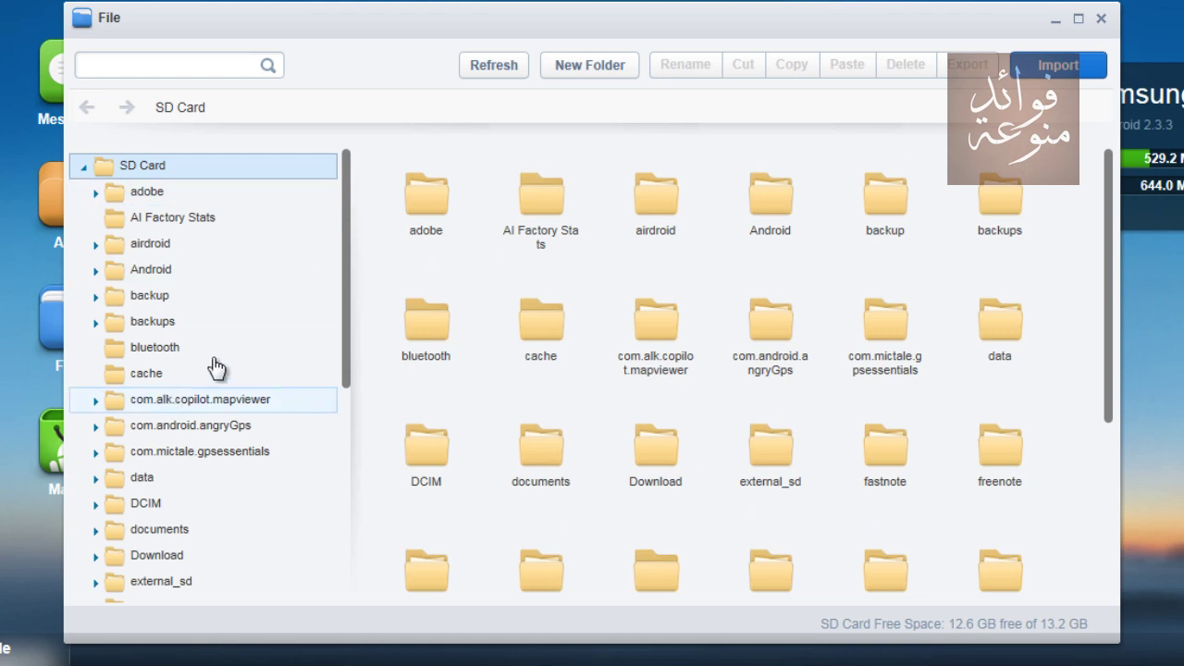
click(788, 214)
click(920, 211)
click(991, 208)
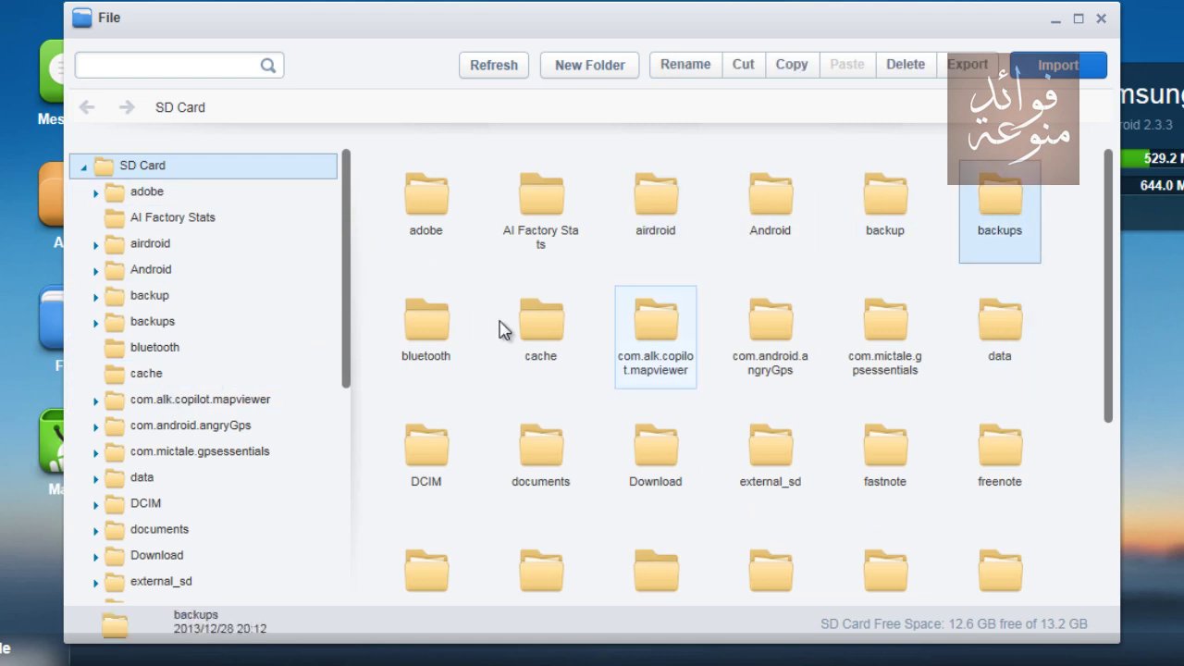
click(424, 333)
scroll(999, 462, down, 3)
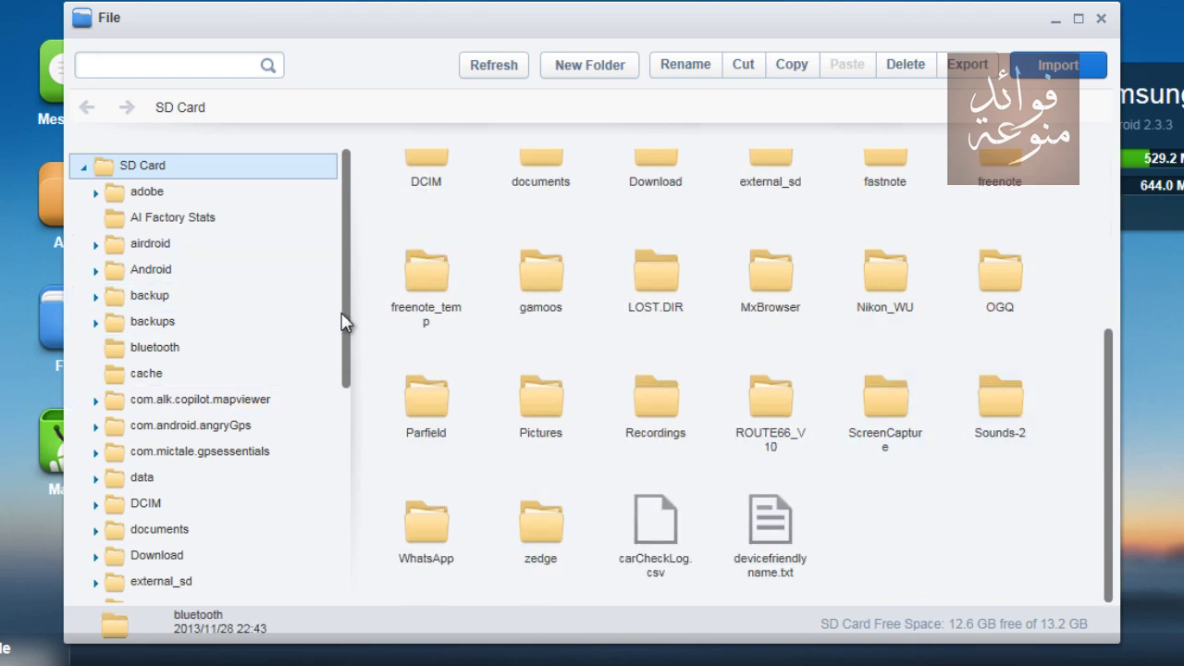
View the contents of the SD card's external_sd folder and close the file manager
drag(349, 327, 329, 457)
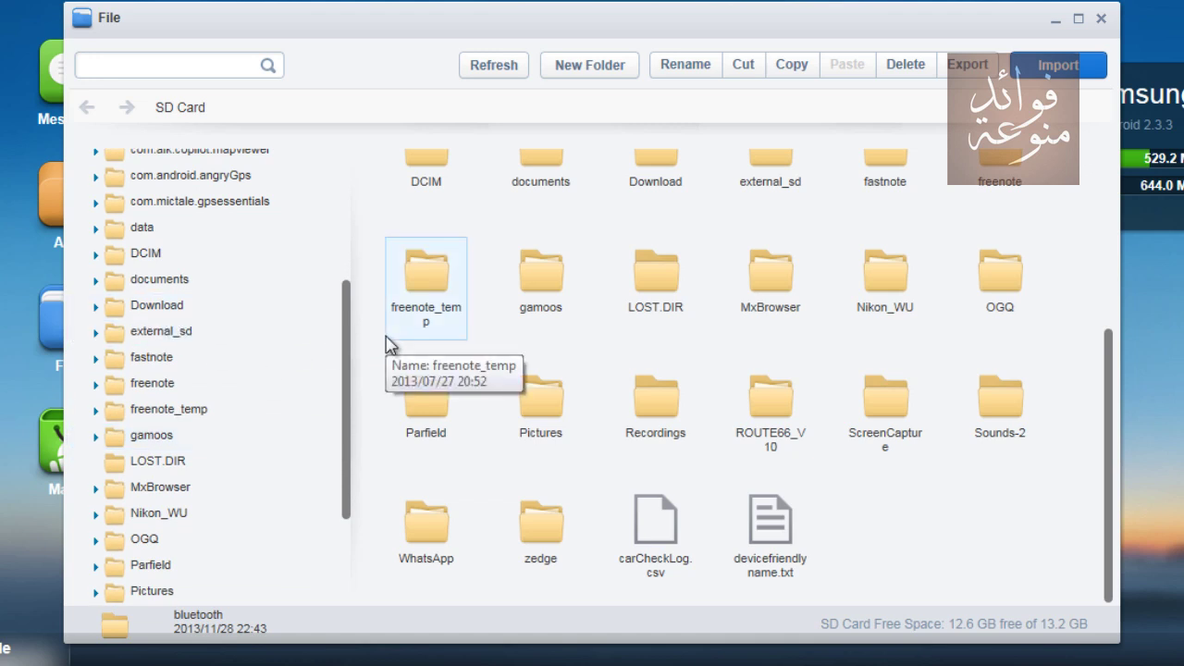
scroll(348, 291, up, 2)
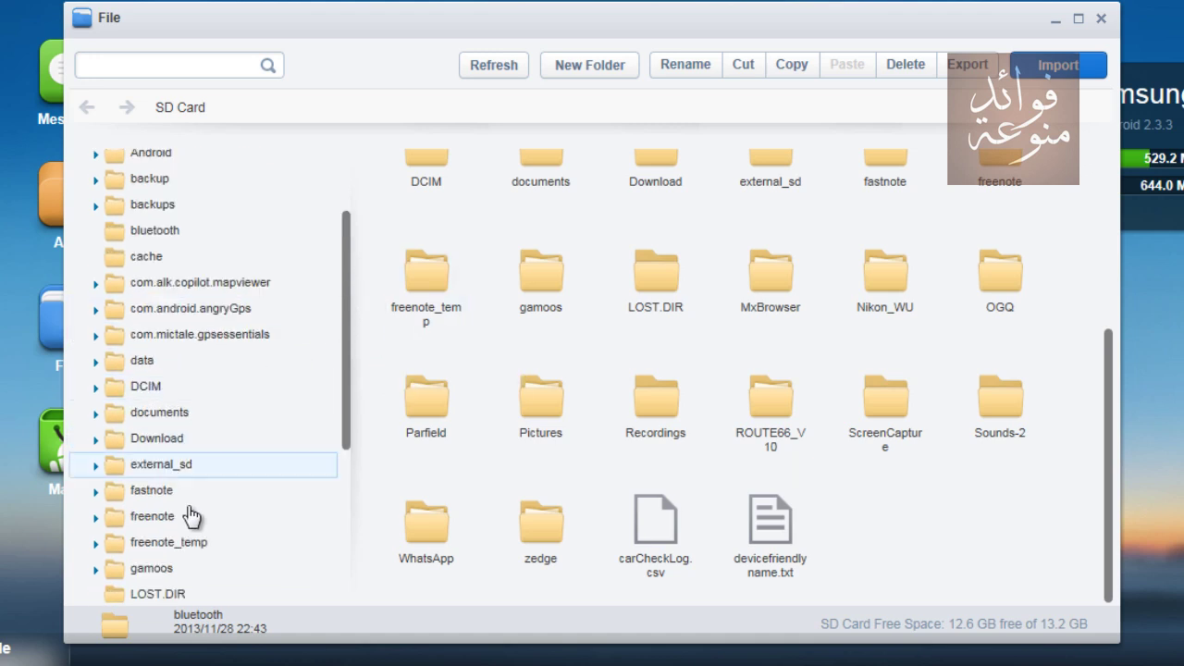
click(176, 476)
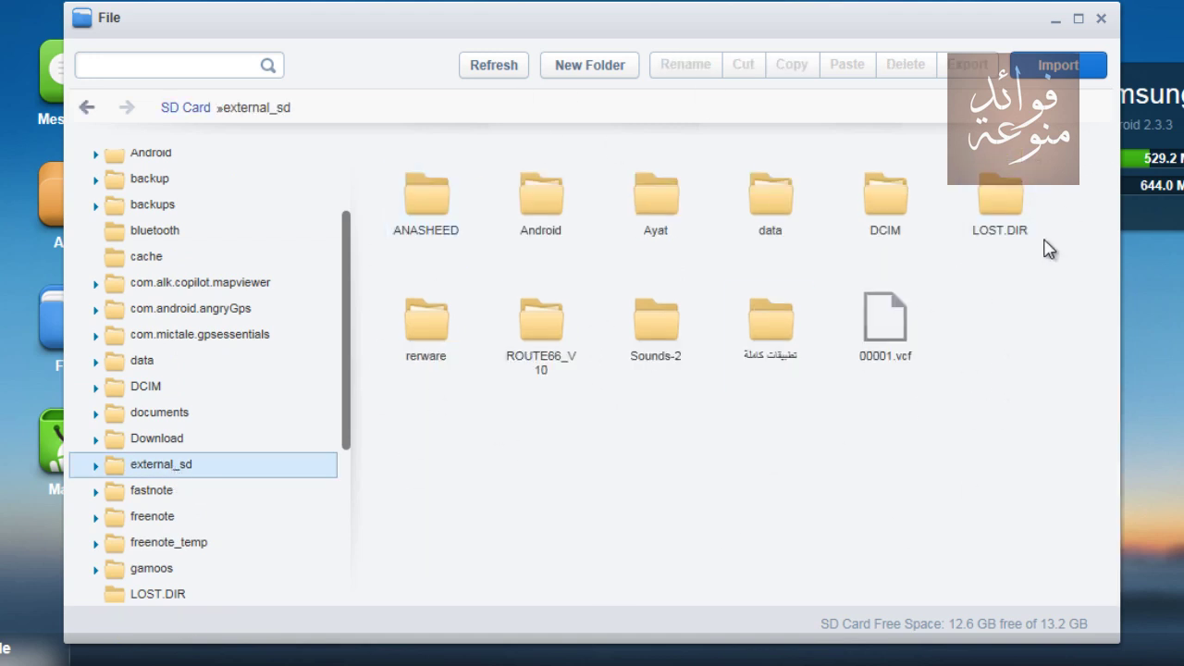
click(1100, 18)
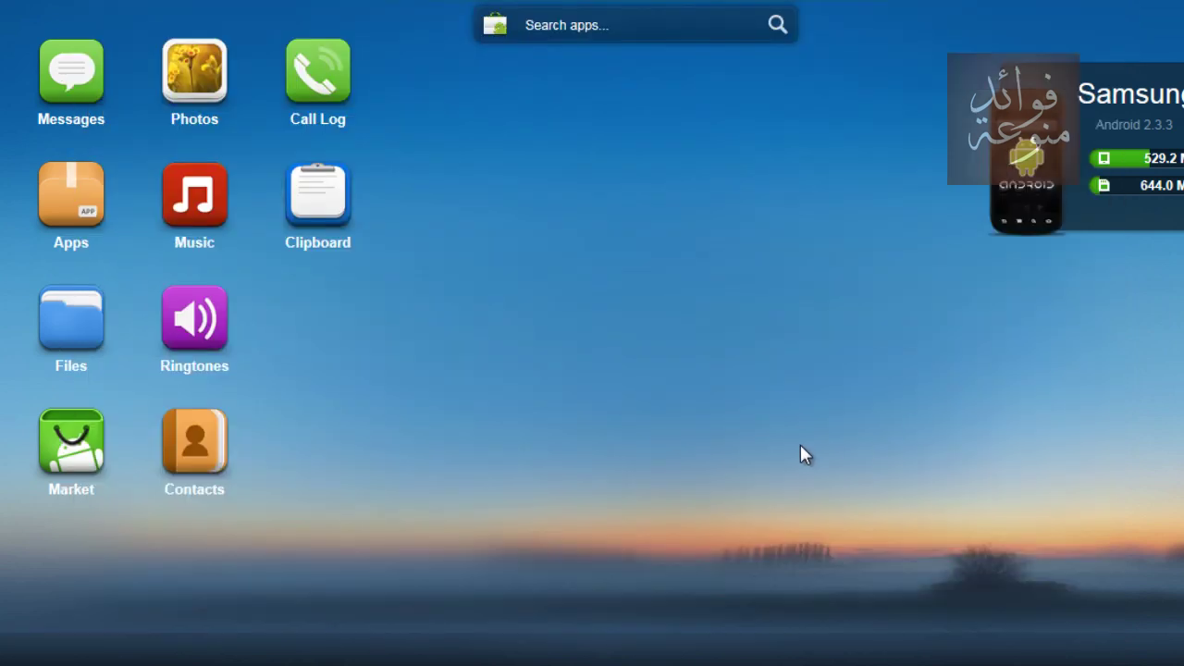
Browse the phone's contacts in the With Number group and close Contacts
click(207, 442)
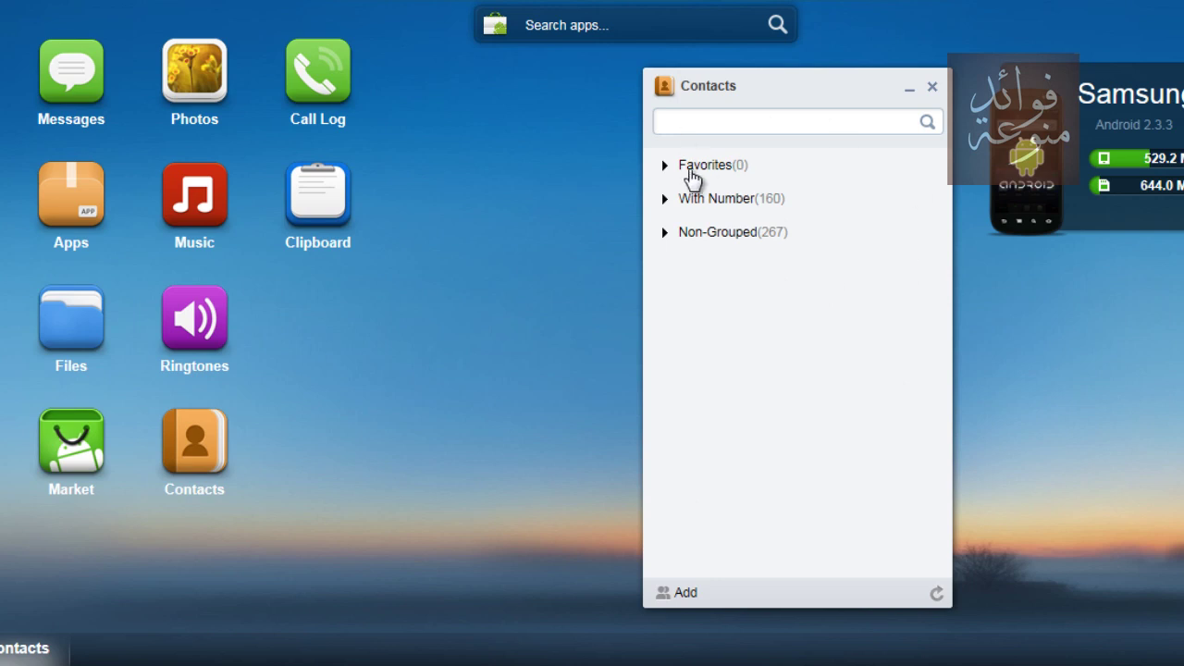
click(668, 198)
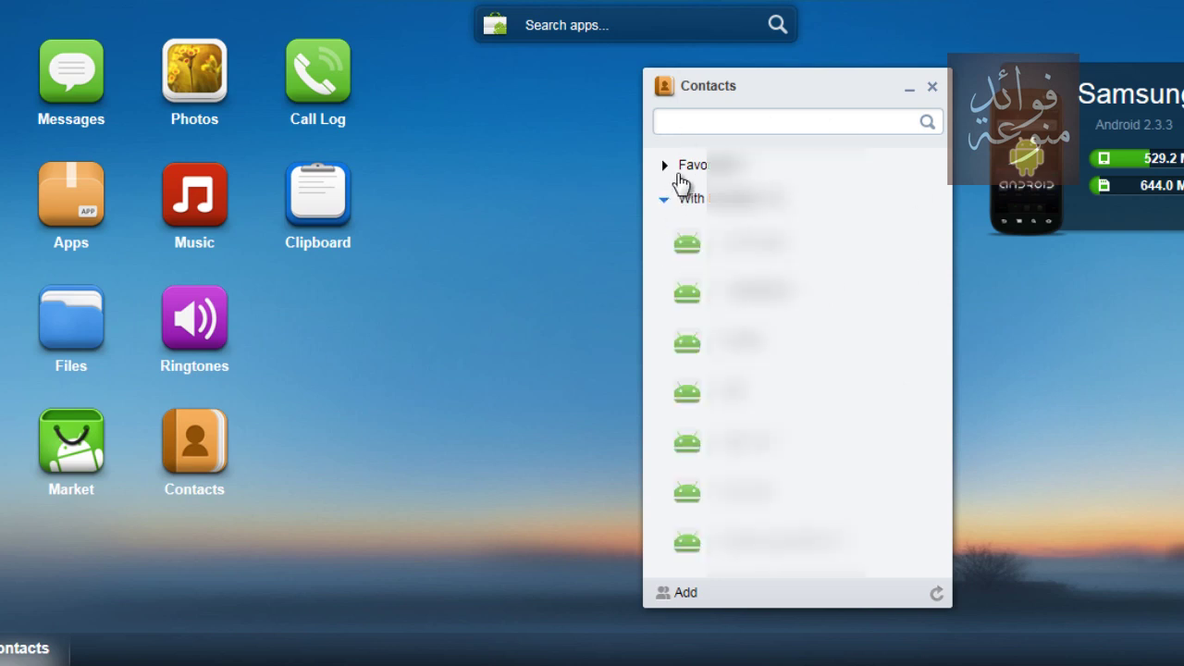
scroll(810, 444, down, 2)
scroll(814, 472, down, 3)
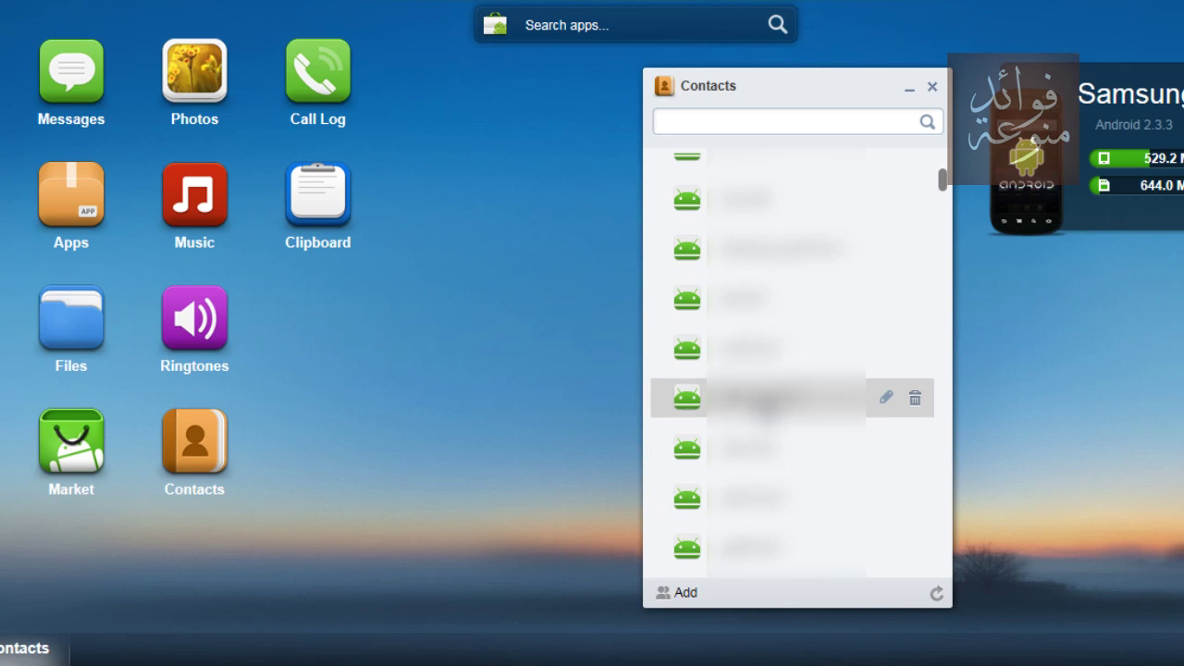
click(933, 88)
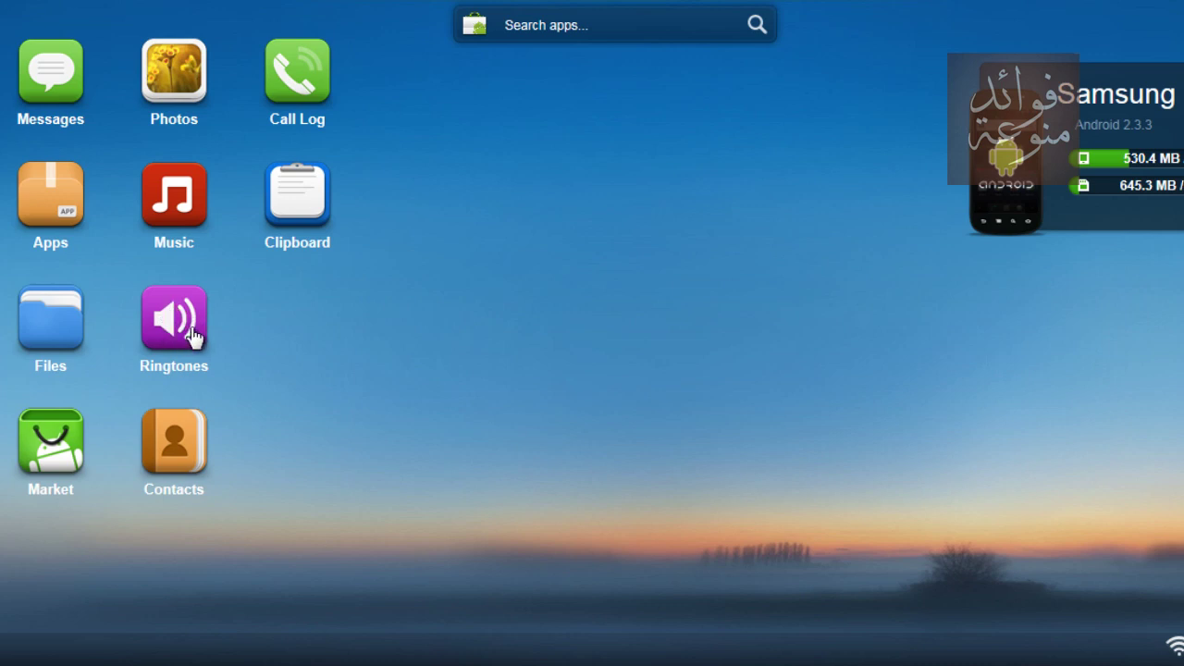
Browse the phone's music list to its end, play the 8.8 MB ANASHEED track, and close Music
click(169, 202)
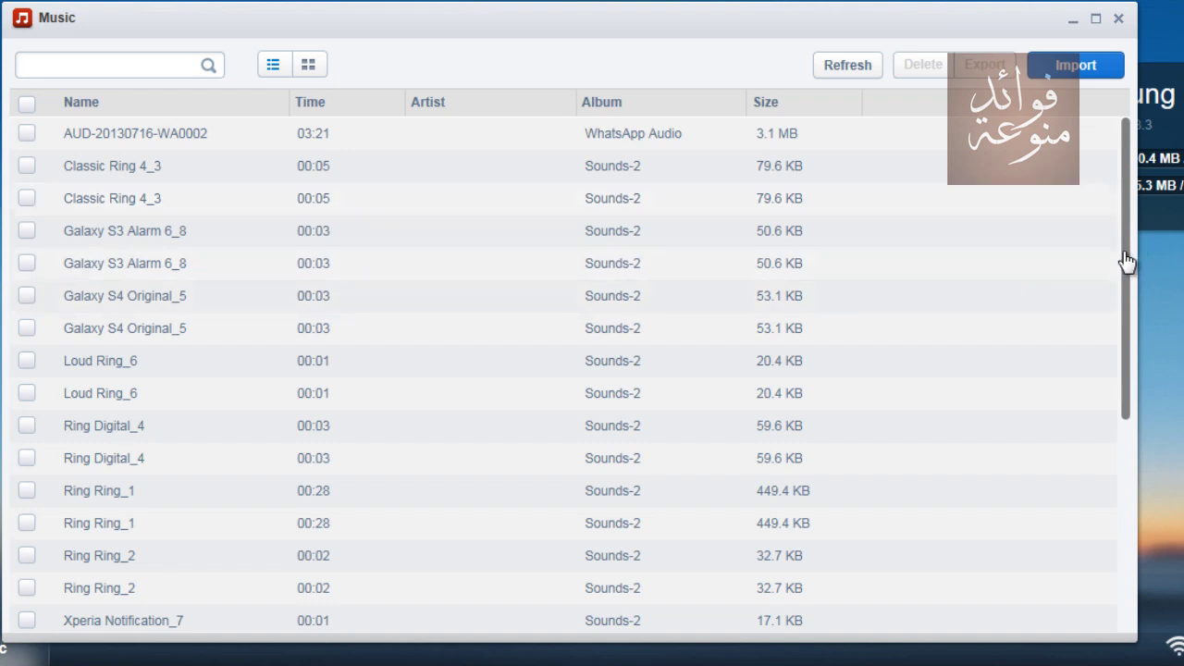
scroll(1127, 335, down, 1)
scroll(1126, 335, down, 5)
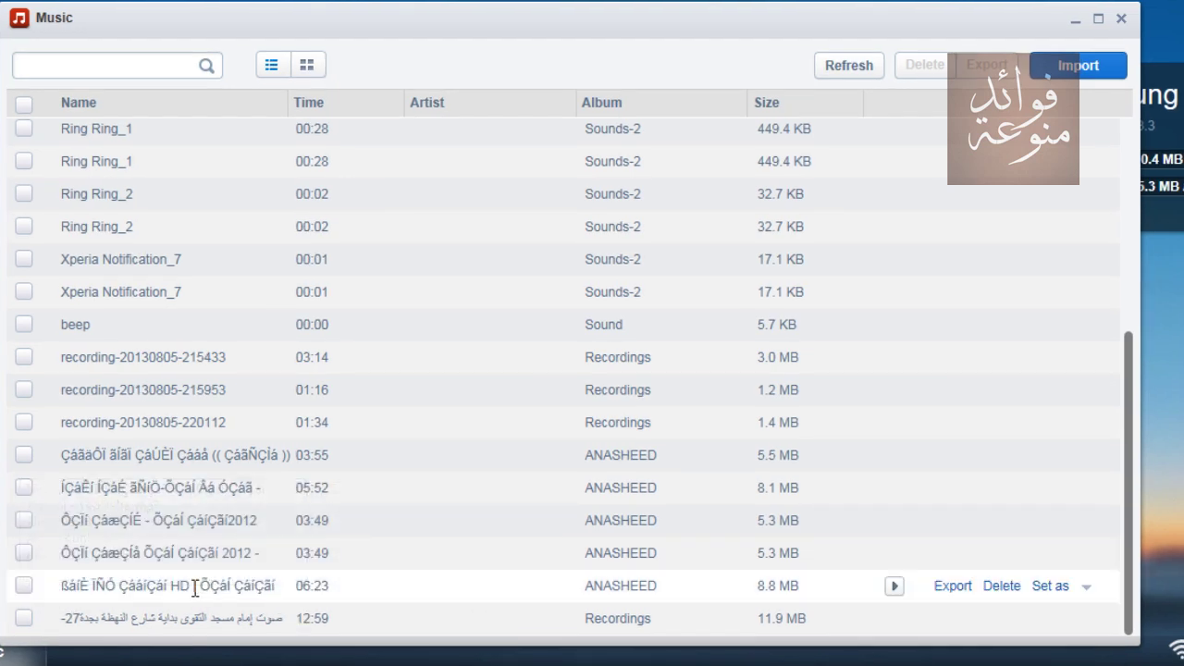
click(894, 586)
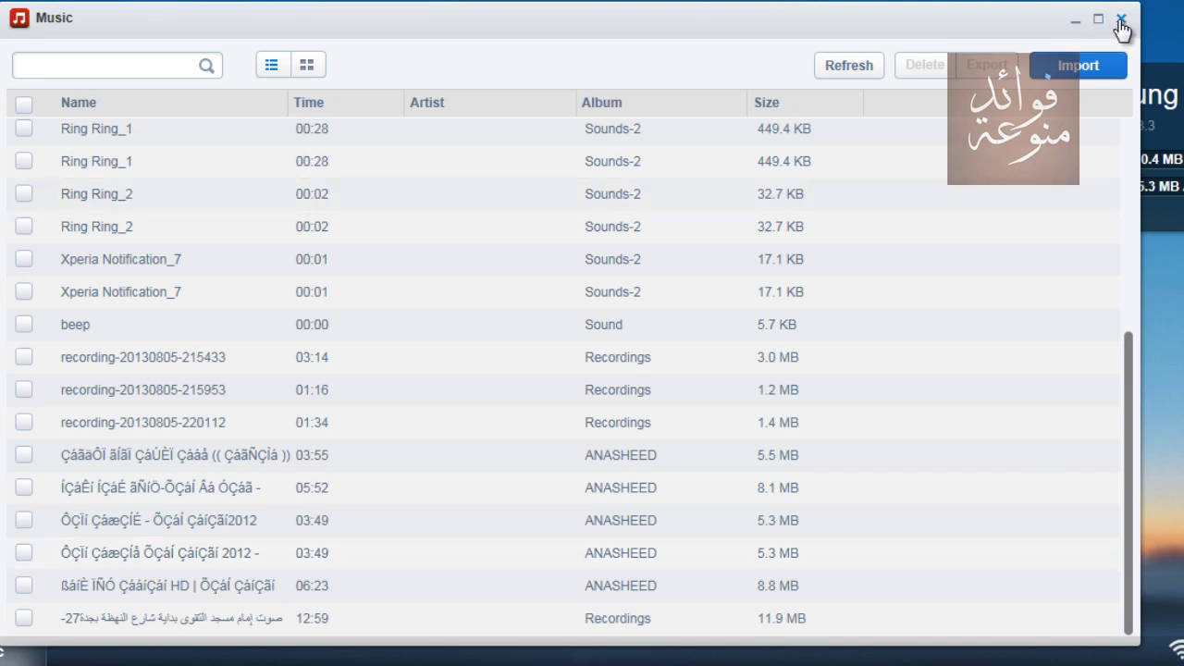
click(1121, 20)
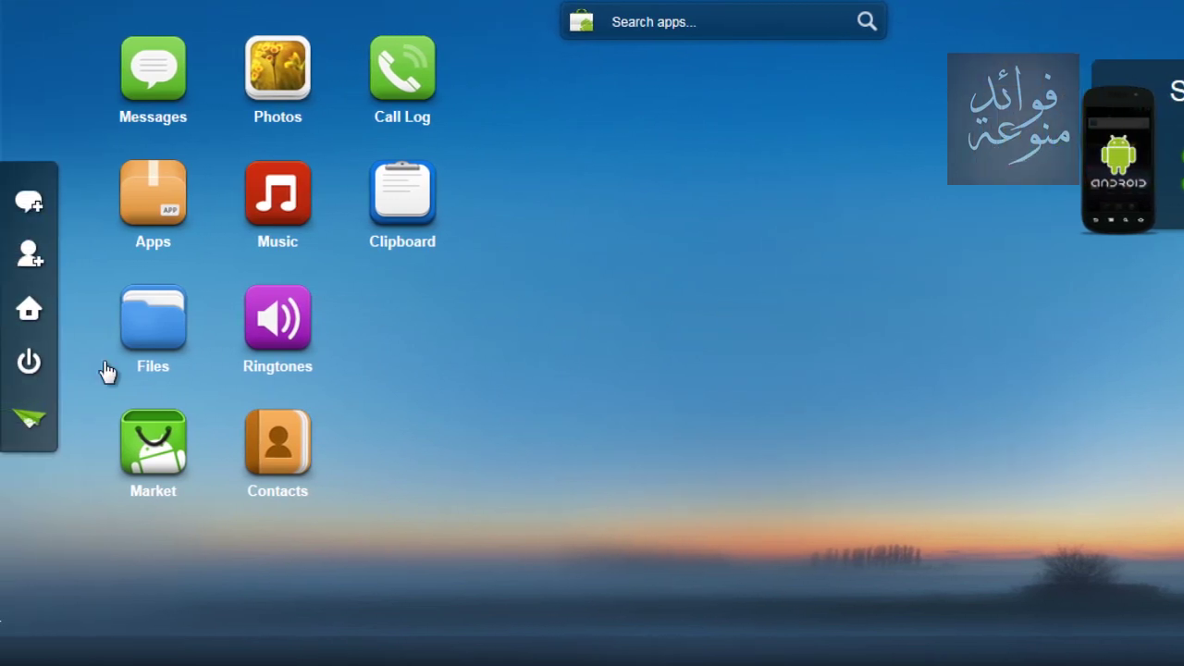
Log off from AirDroid and confirm the exit
click(28, 364)
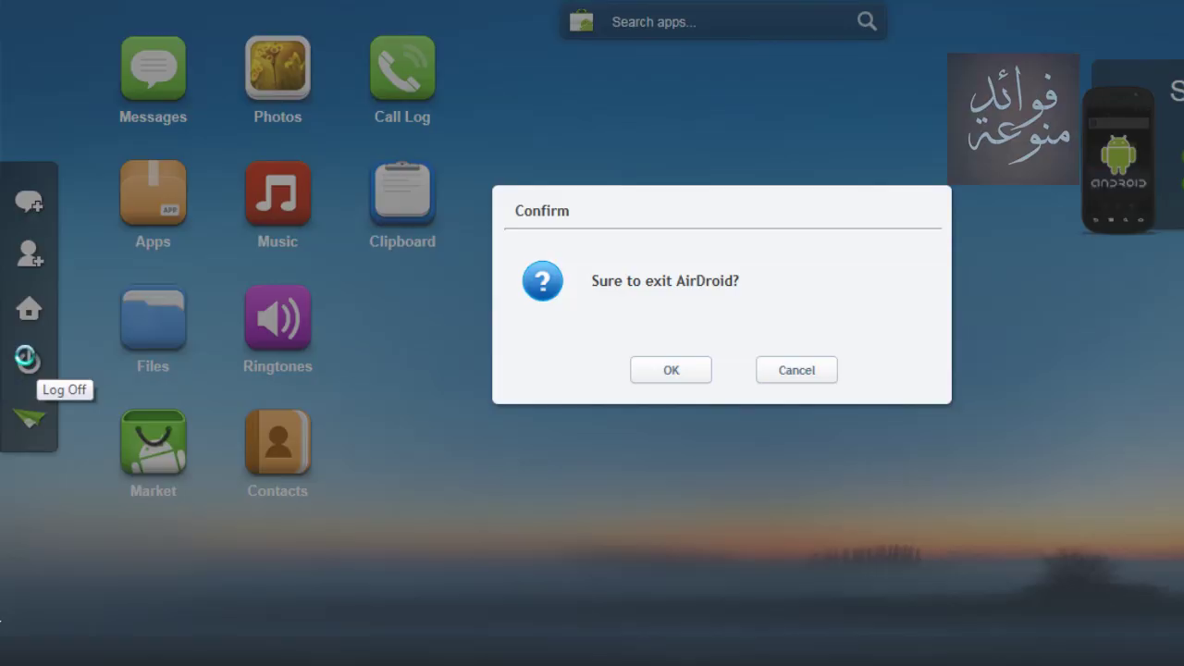
click(672, 371)
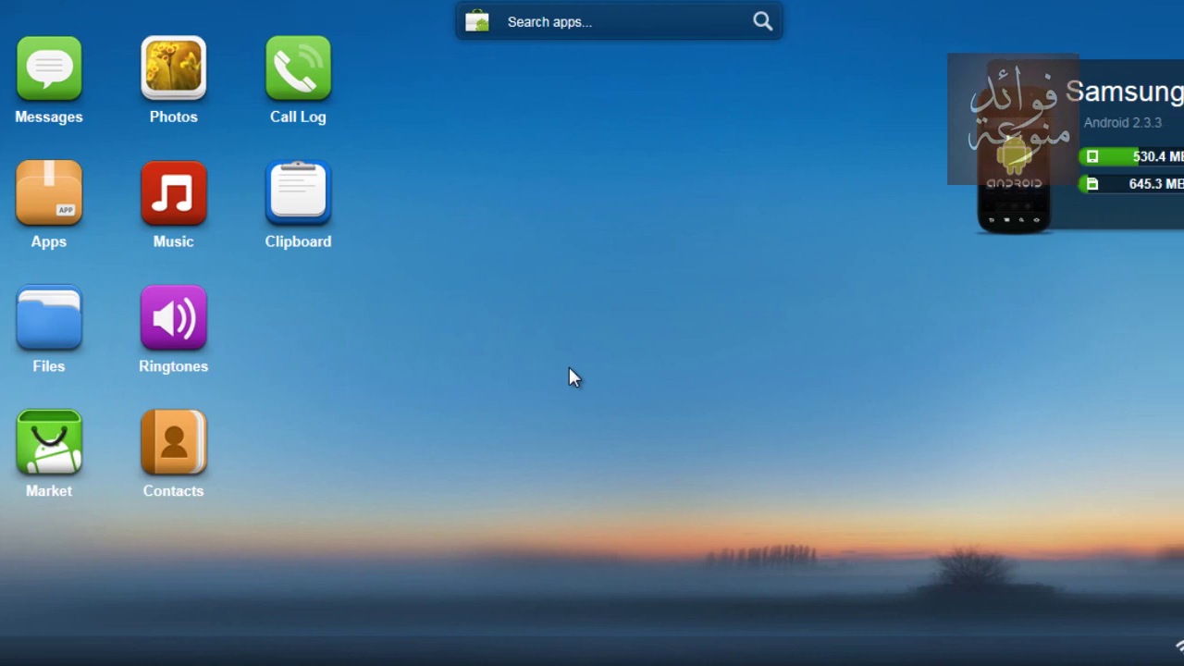